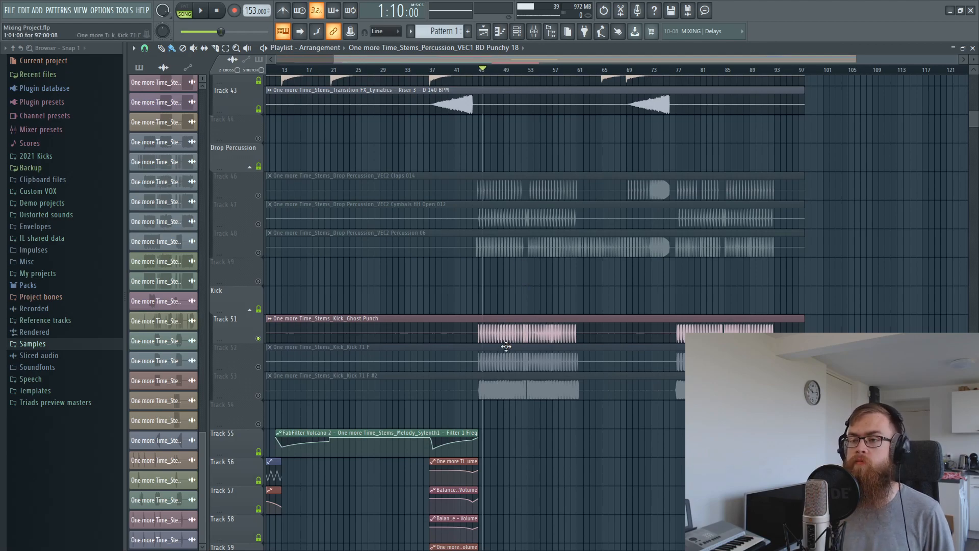
Mute the Kick Ghost Punch track and unmute the Kick 71 F track in the playlist's Kick group.
key(F9)
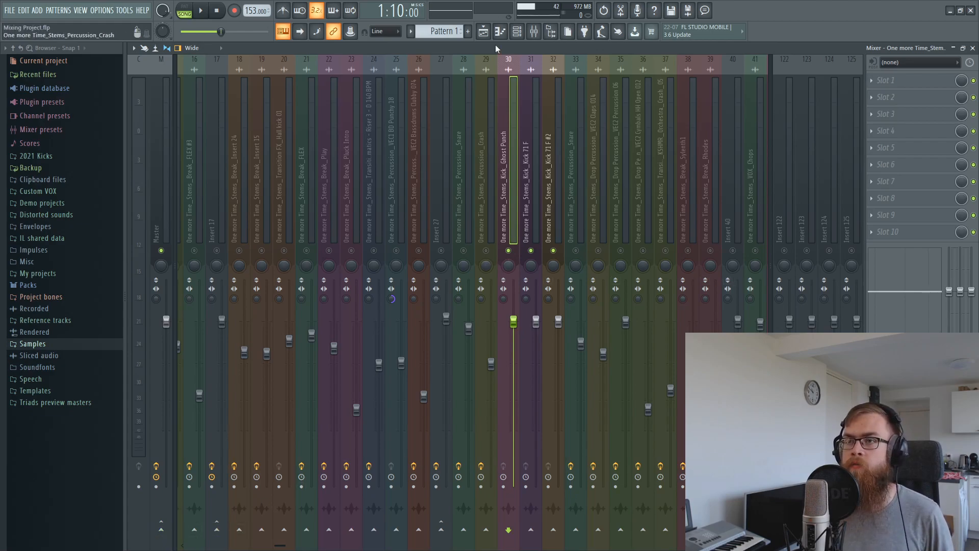
key(F9)
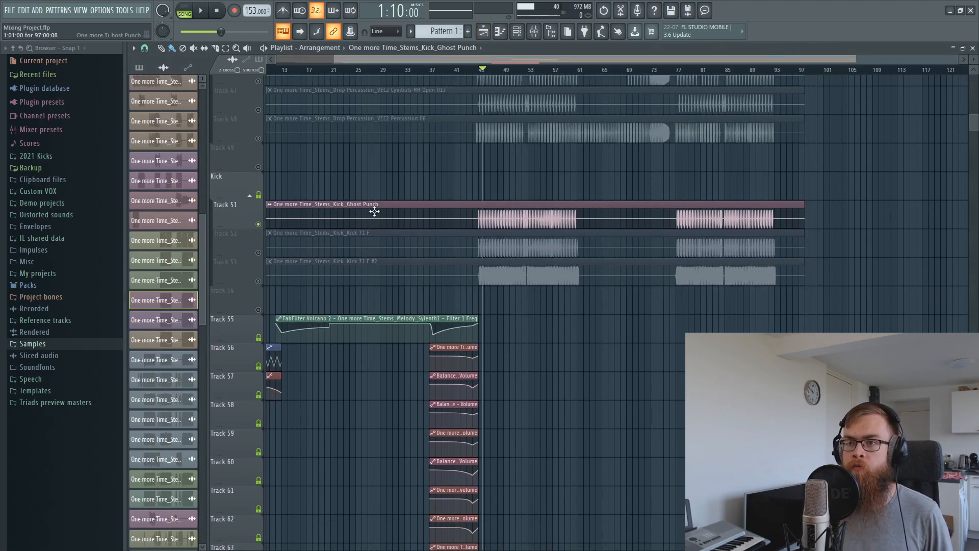
click(258, 225)
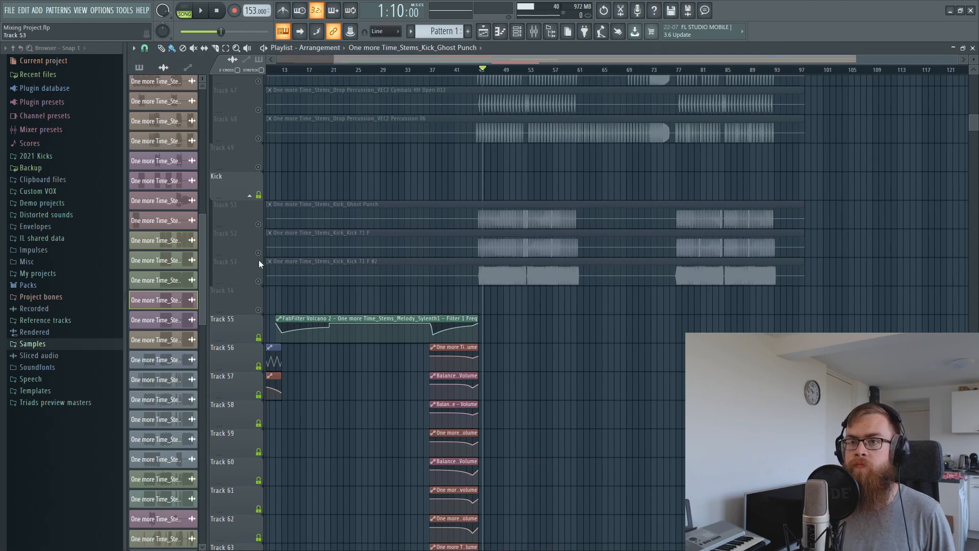
click(259, 253)
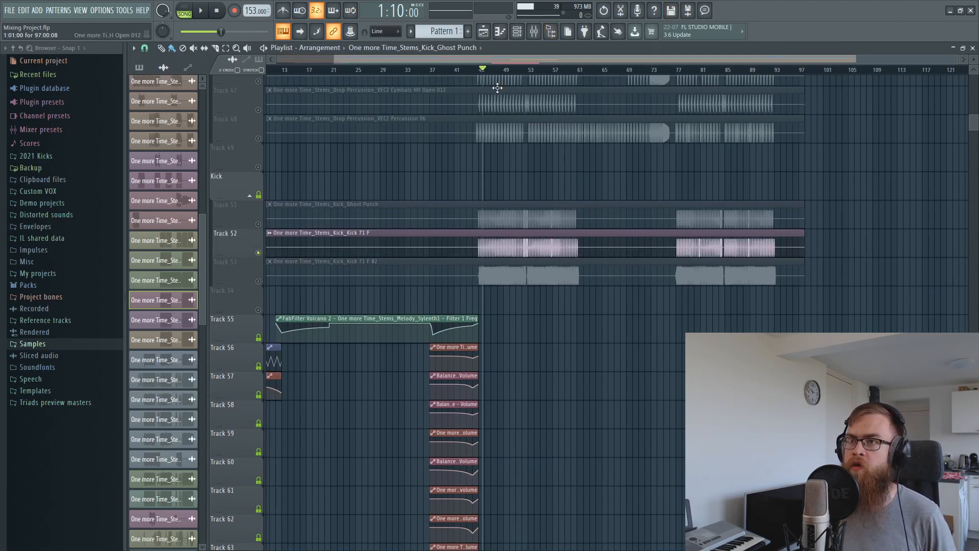
Play the song from about bar 42 and raise the Kick 71 F mixer channel's volume to about 2.5 dB.
click(462, 69)
click(534, 32)
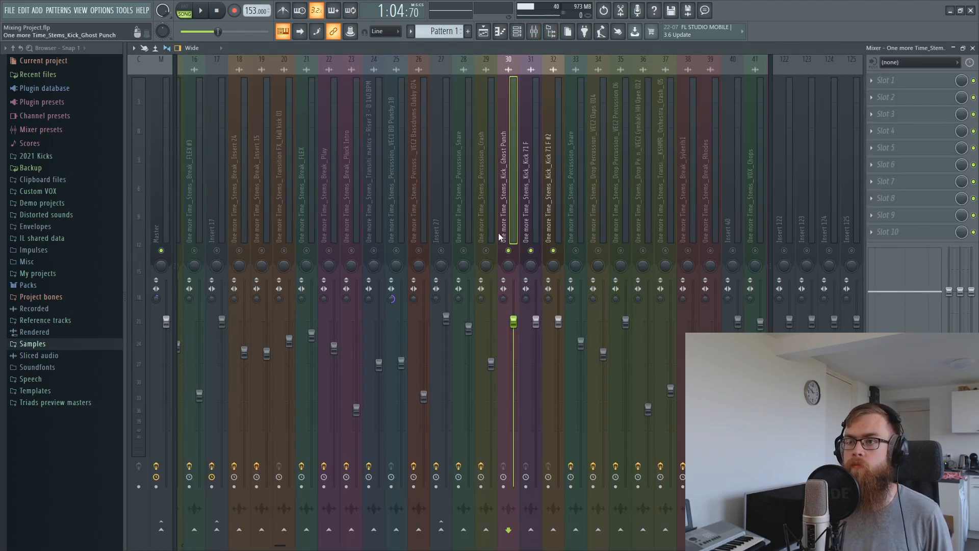
click(483, 32)
scroll(662, 349, up, 4)
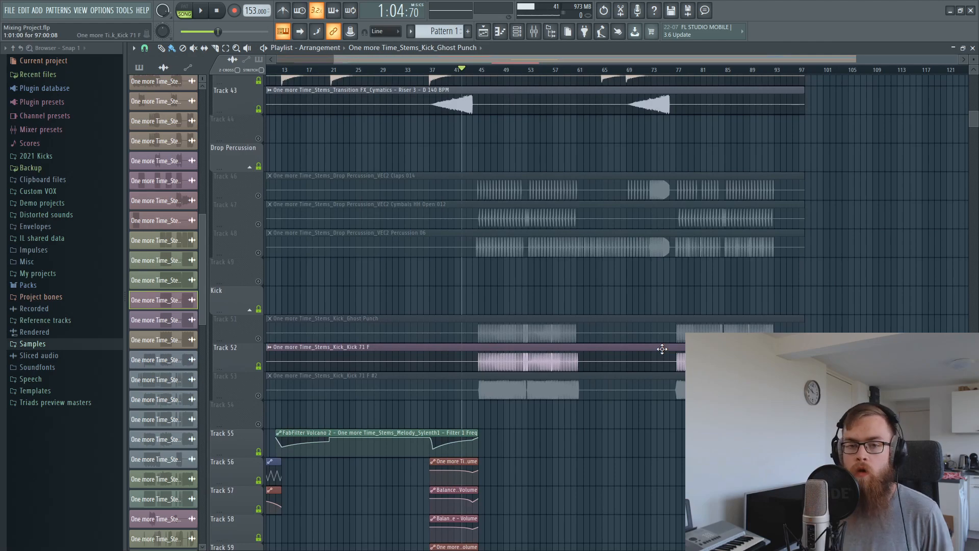
click(545, 33)
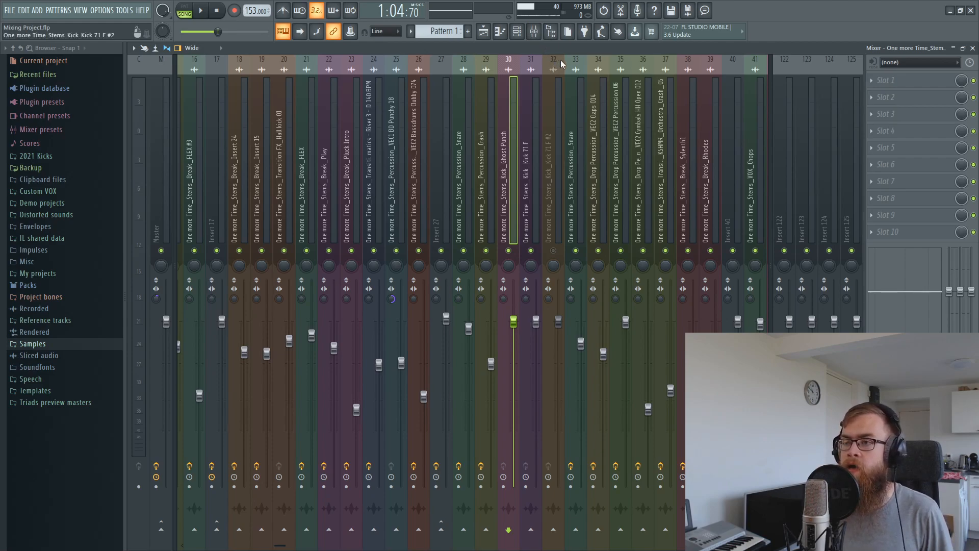
key(space)
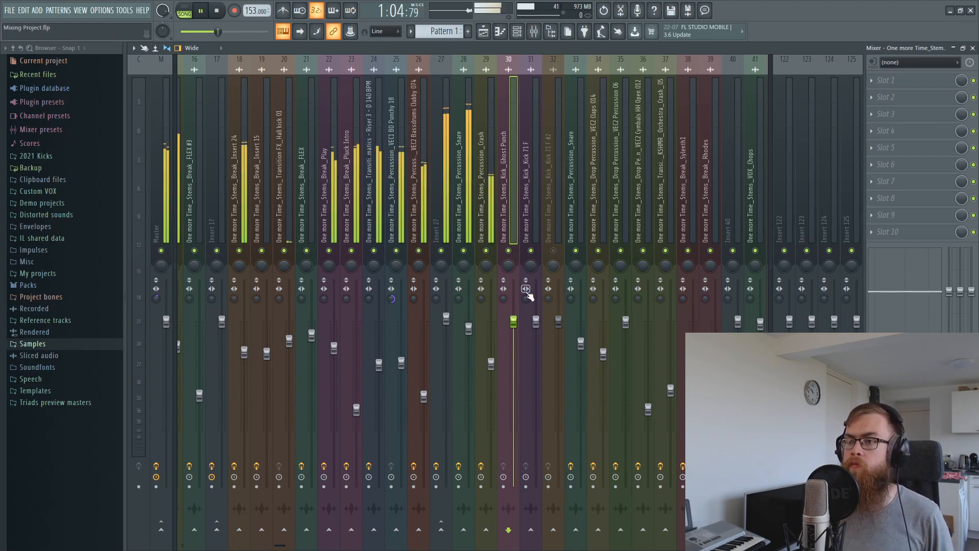
click(538, 325)
drag(539, 324, 539, 308)
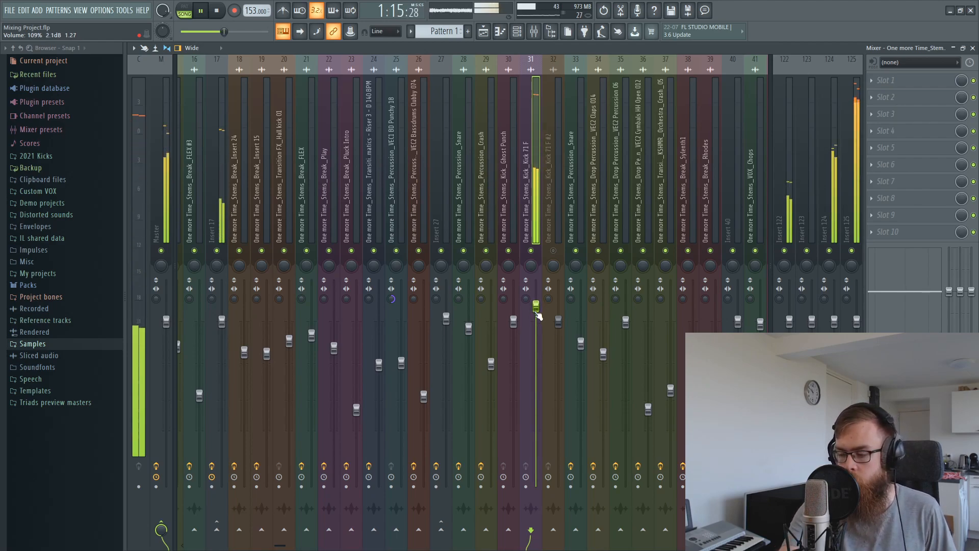
drag(536, 306, 537, 302)
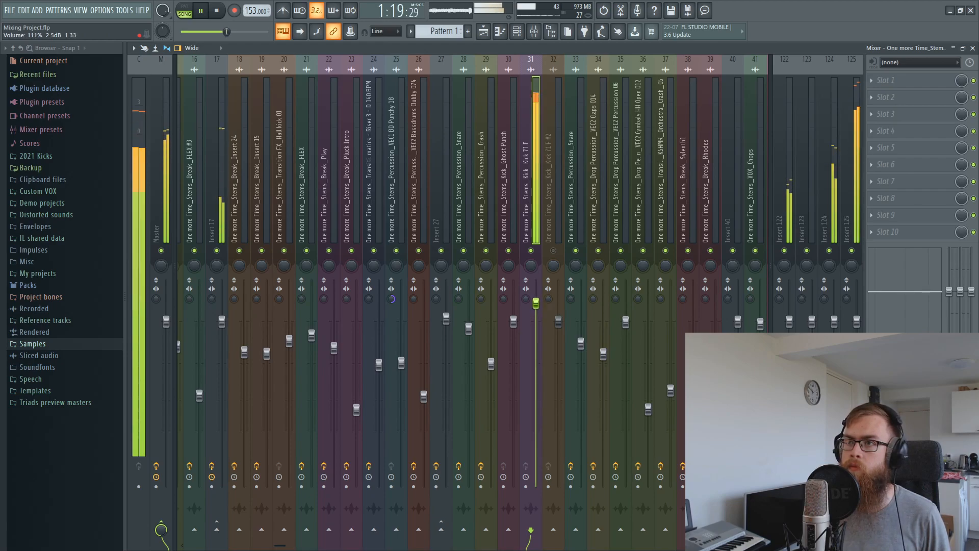
Stop playback and unmute Kick 71 F #2 on both its mixer channel and its playlist track.
click(553, 250)
key(space)
click(483, 31)
click(259, 395)
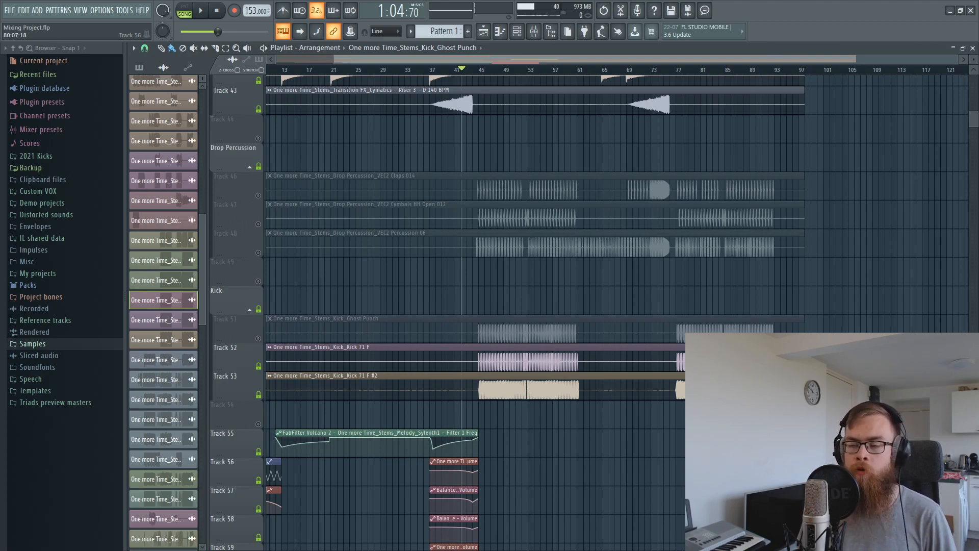
Play the drop and raise the Kick 71 F #2 mixer channel's volume to about 2.2 dB, checking it against Kick 71 F.
click(535, 32)
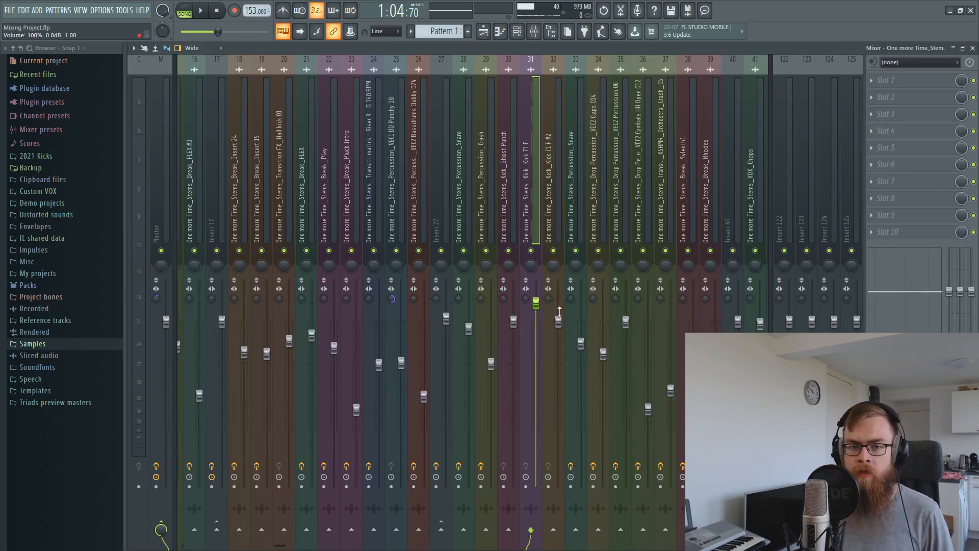
key(space)
drag(559, 321, 562, 309)
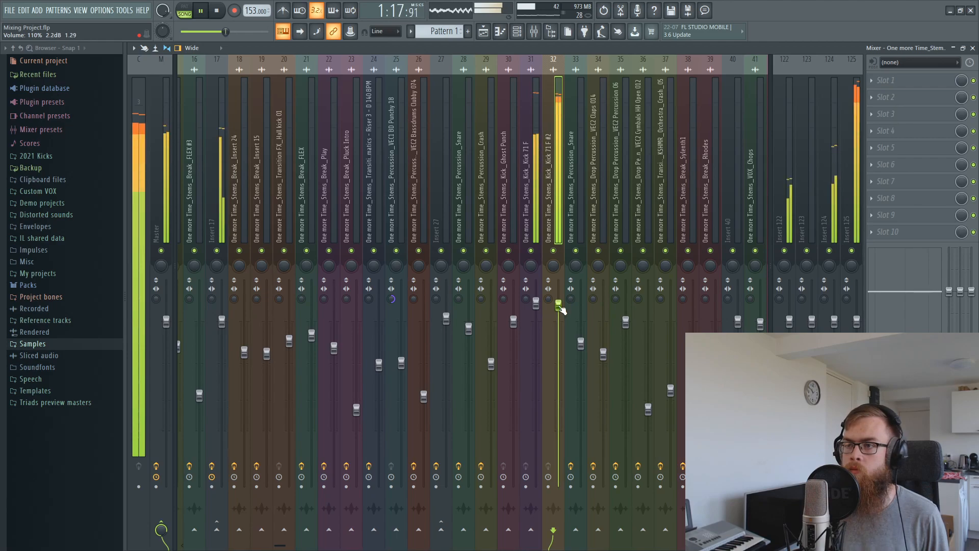
click(537, 303)
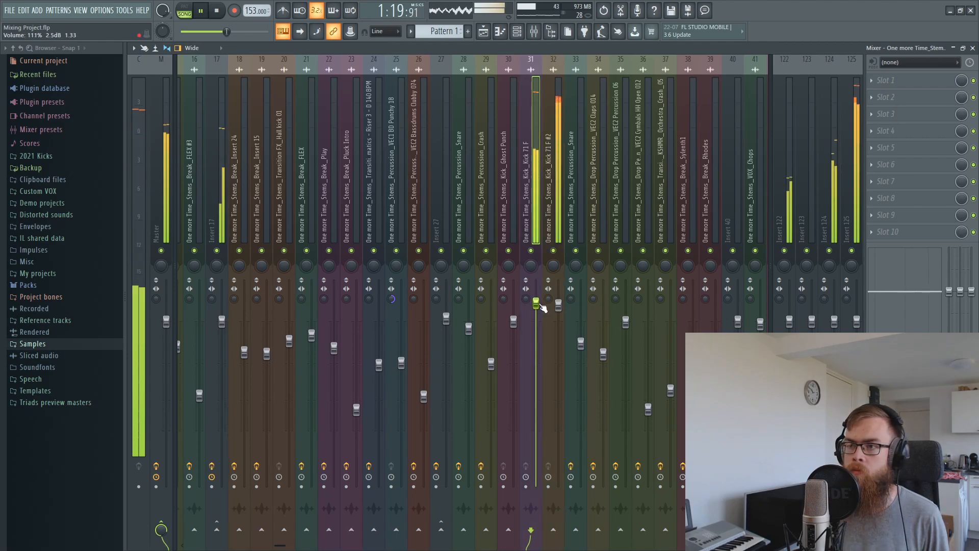
click(558, 305)
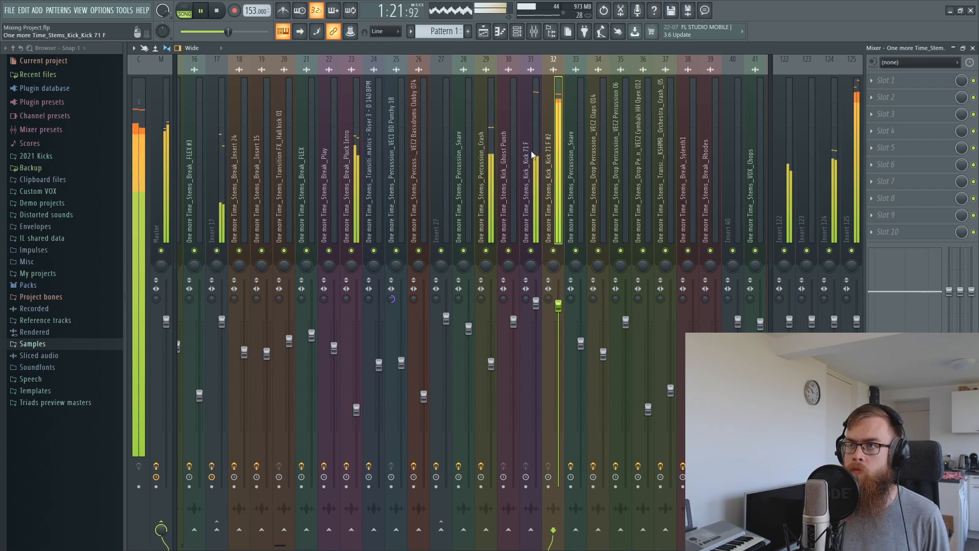
Stop playback and load FabFilter Pro-Q 2 into the first effect slot of the Kick 71 F mixer channel.
click(537, 304)
key(space)
click(886, 80)
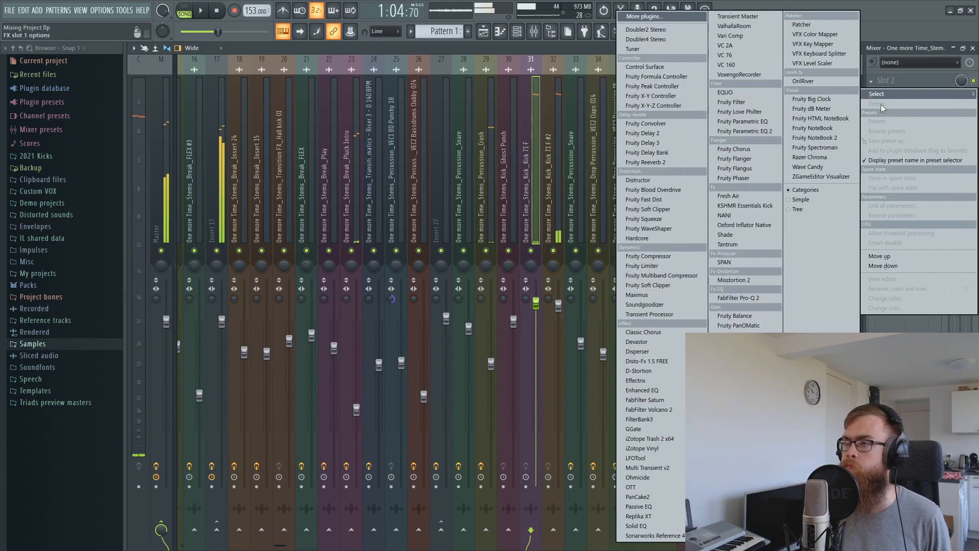
click(743, 297)
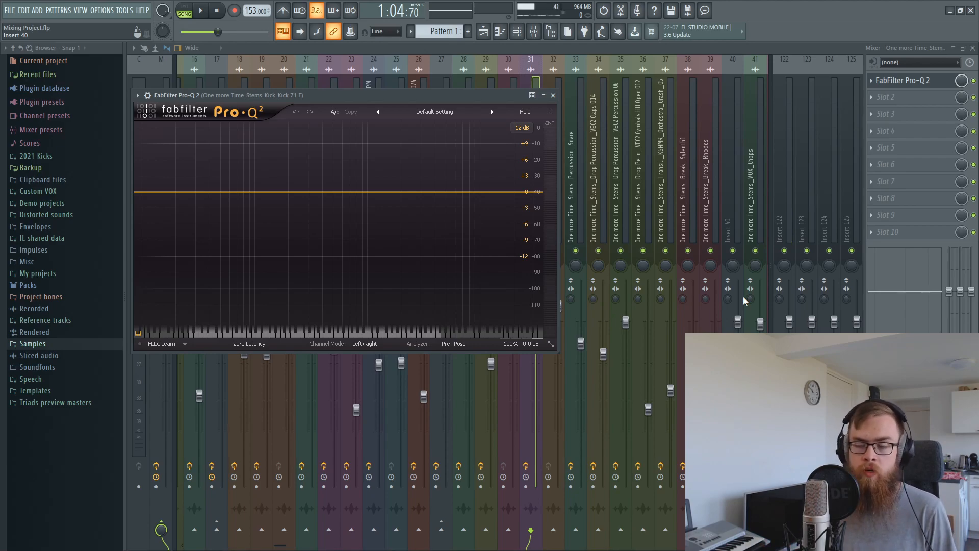
drag(371, 99, 504, 132)
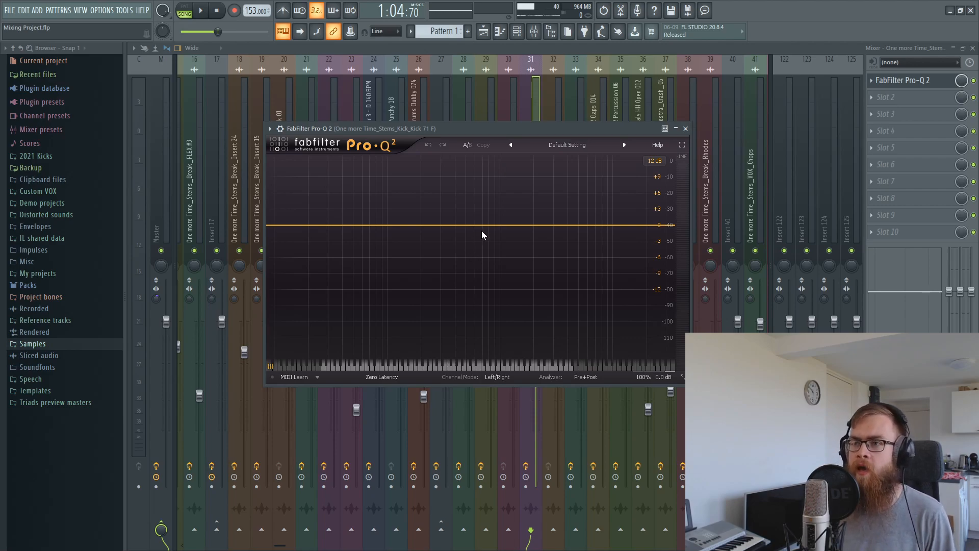
Shape Kick 71 F during playback with three gentle bell boosts, including about +1.7 dB at 624 Hz and +0.9 dB at 9.4 kHz.
drag(470, 226, 477, 217)
key(space)
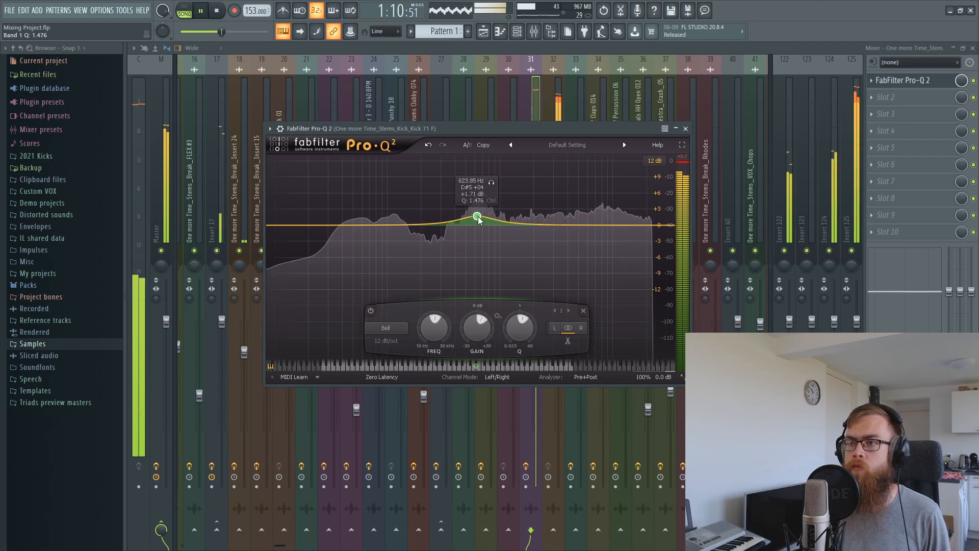
drag(555, 231, 612, 224)
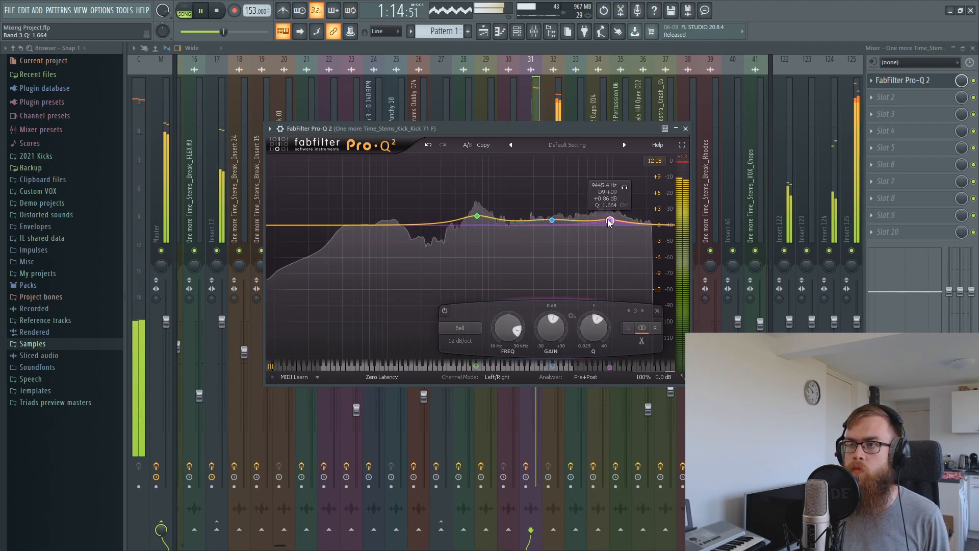
scroll(611, 223, up, 4)
drag(478, 217, 479, 217)
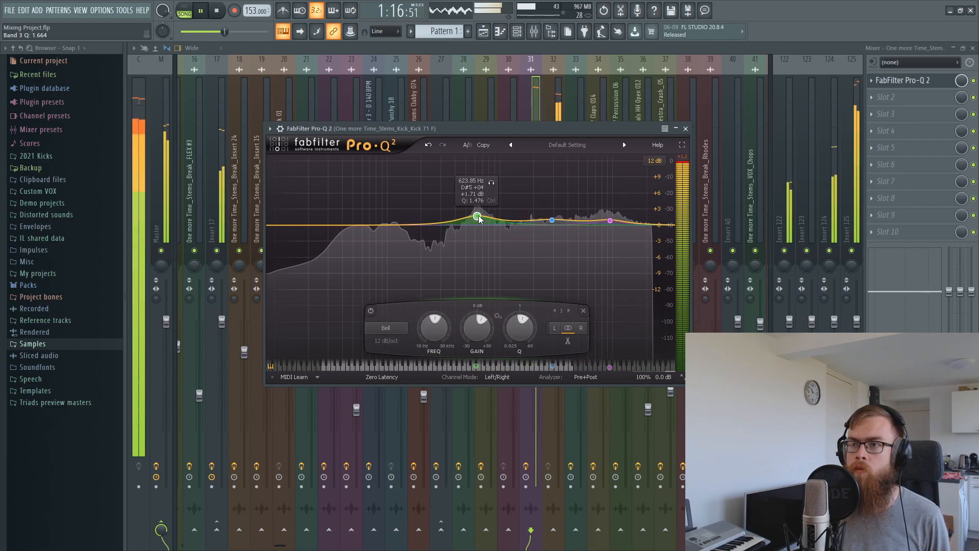
click(685, 128)
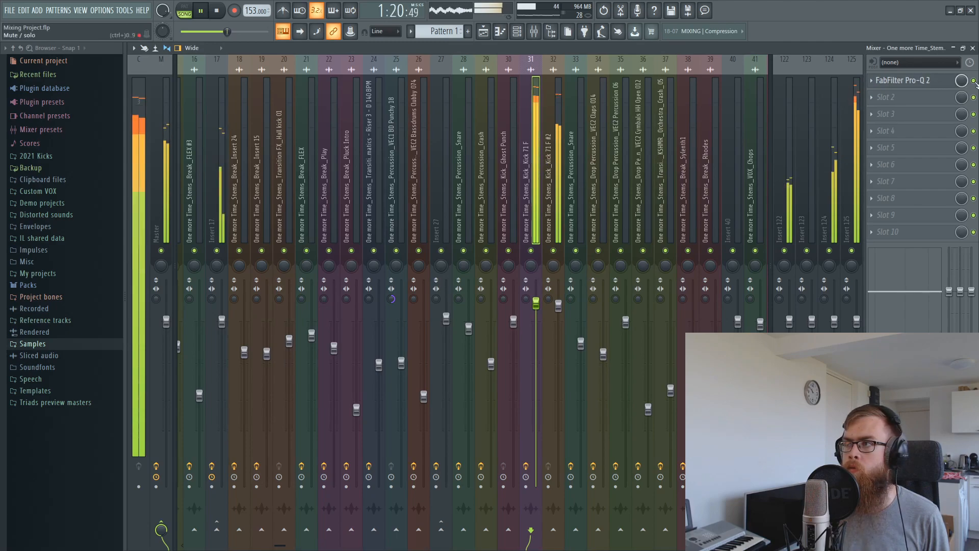
click(559, 304)
key(space)
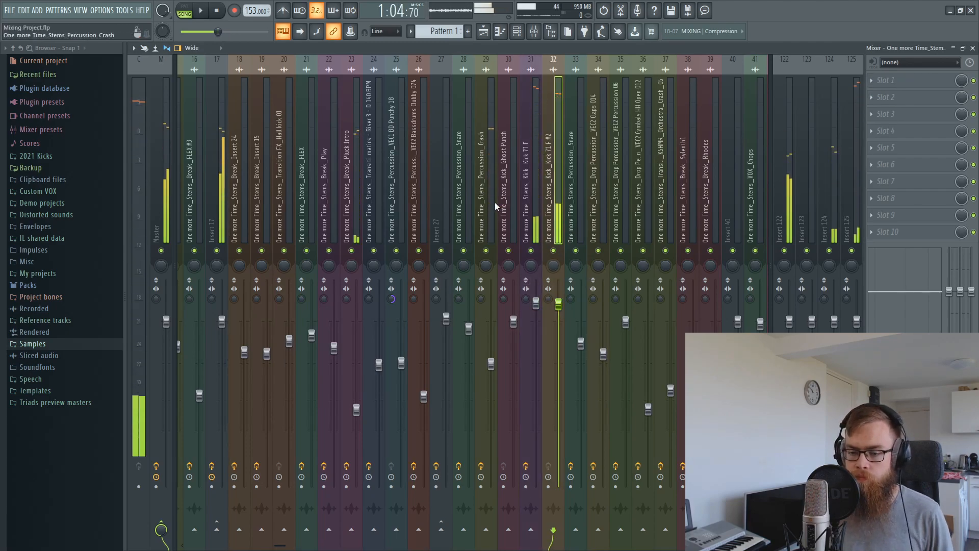
Replace the Fruity Limiter in slot 2 of mixer Insert 125 with a fresh Fruity Limiter.
click(502, 161)
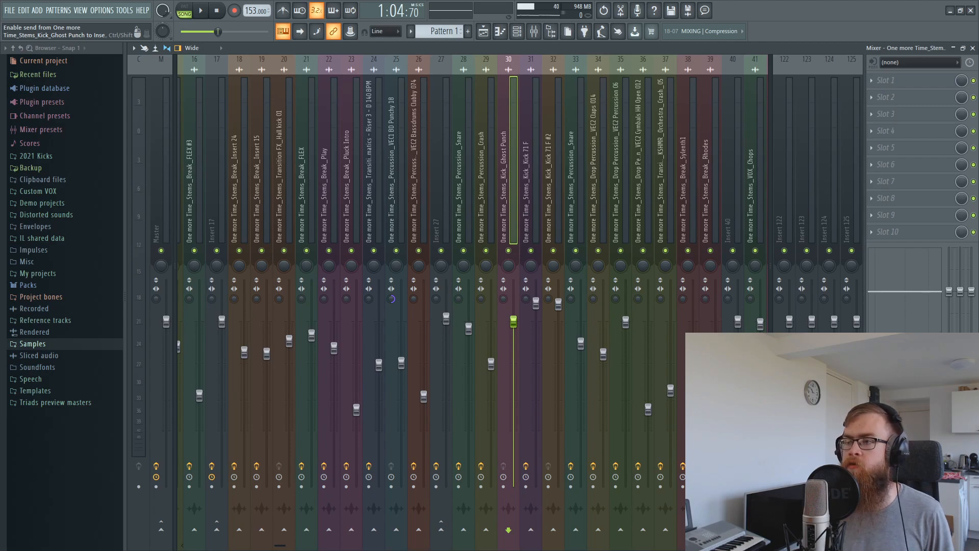
click(852, 153)
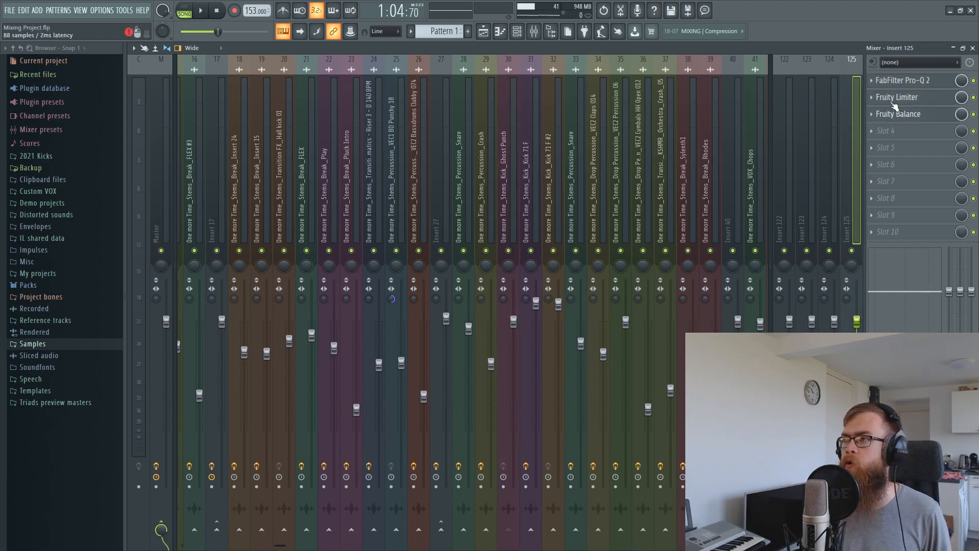
click(893, 104)
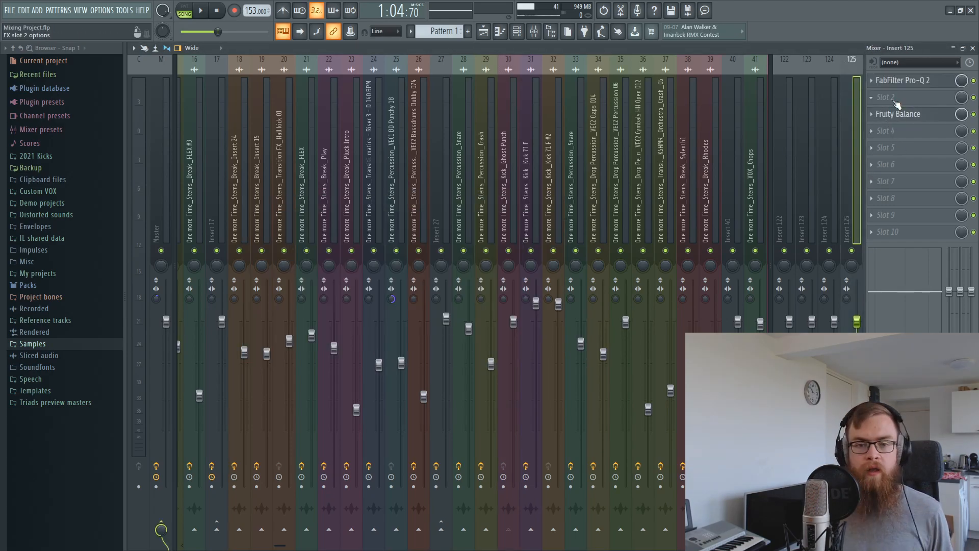
click(893, 98)
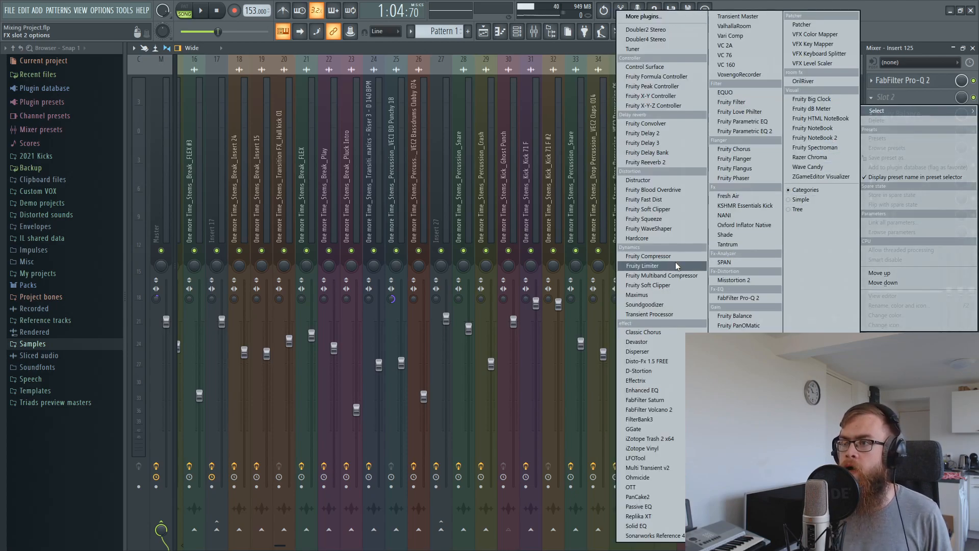
click(676, 264)
In the limiter's compressor settings, choose Kick Ghost Punch as the sidechain input and adjust the threshold.
click(364, 335)
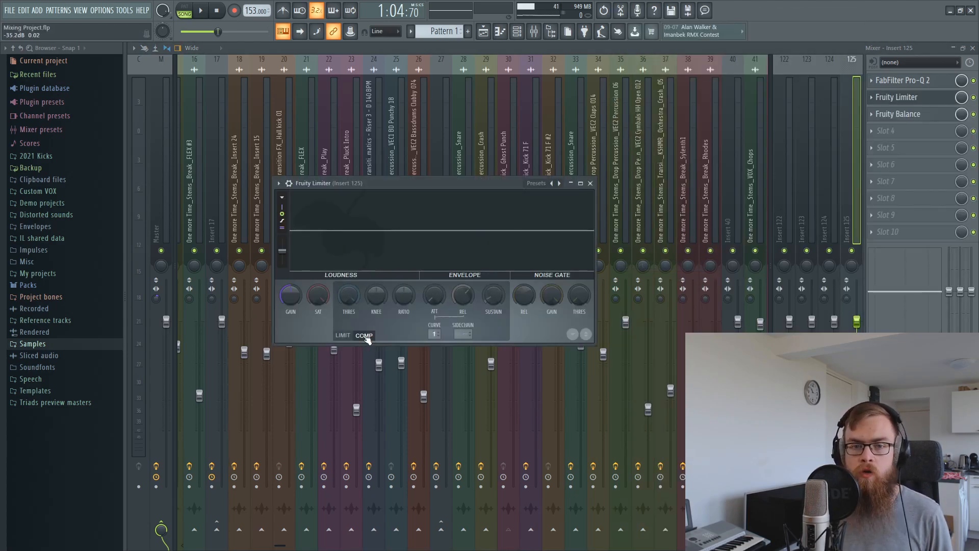
click(462, 334)
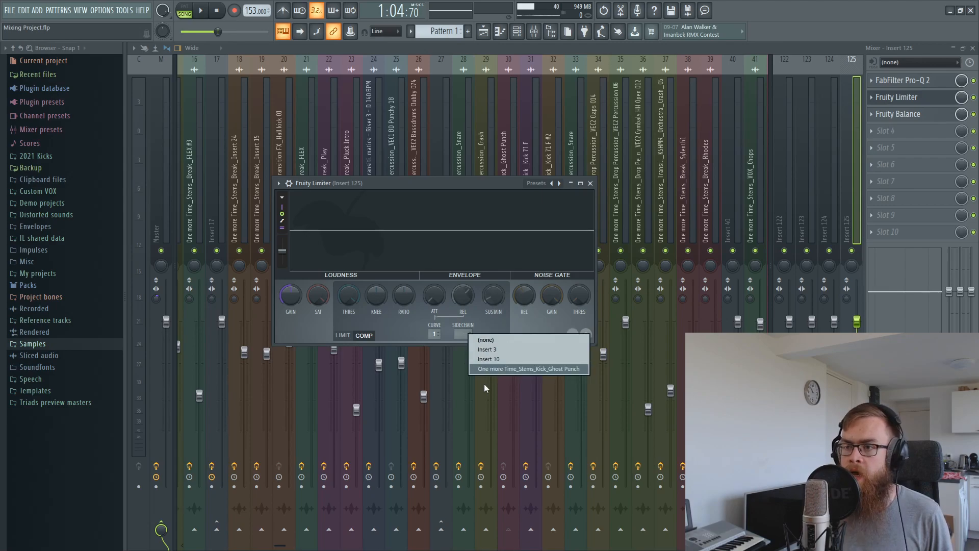
click(568, 370)
drag(341, 301, 362, 302)
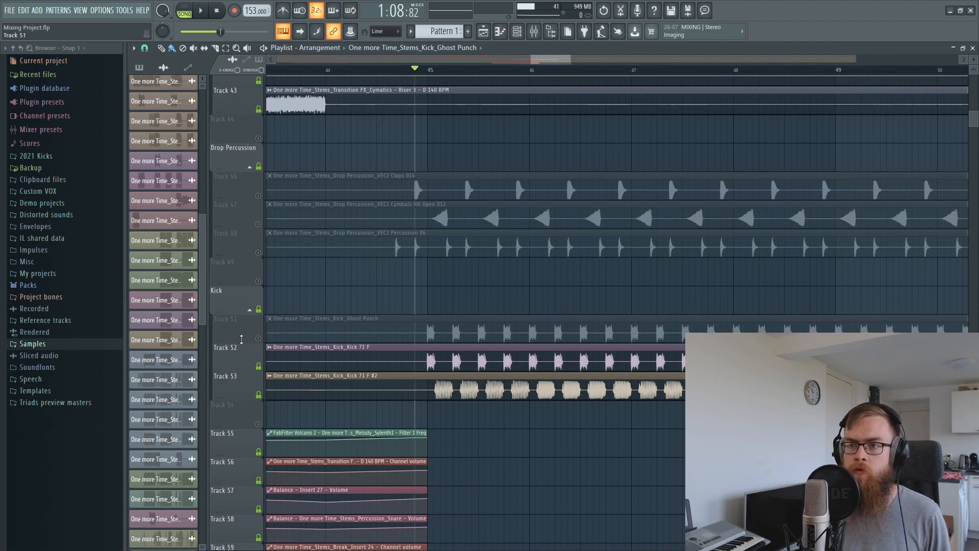
Unmute the Kick Ghost Punch playlist track and play the drop with Insert 125's Fruity Limiter open to check the ducking.
click(259, 339)
click(534, 31)
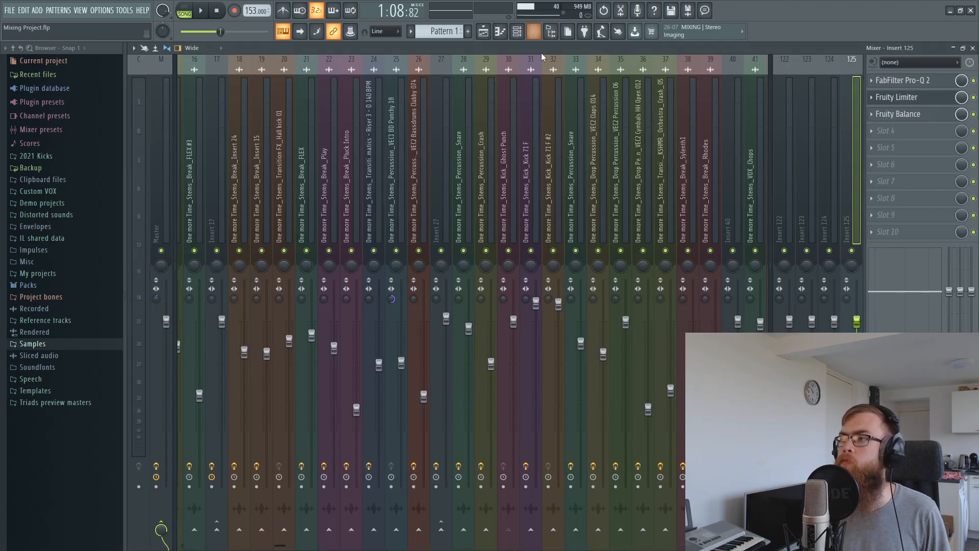
click(900, 80)
click(898, 97)
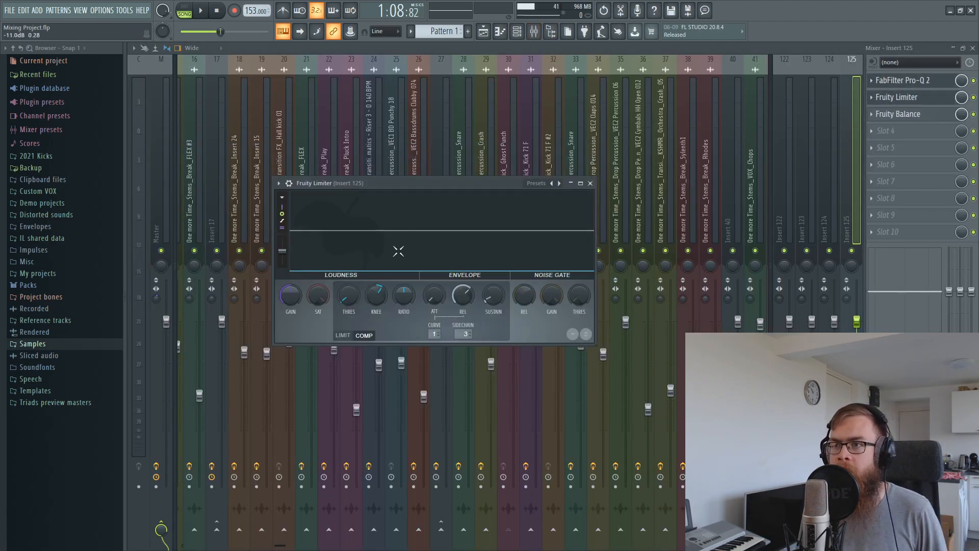
drag(439, 185, 439, 211)
key(space)
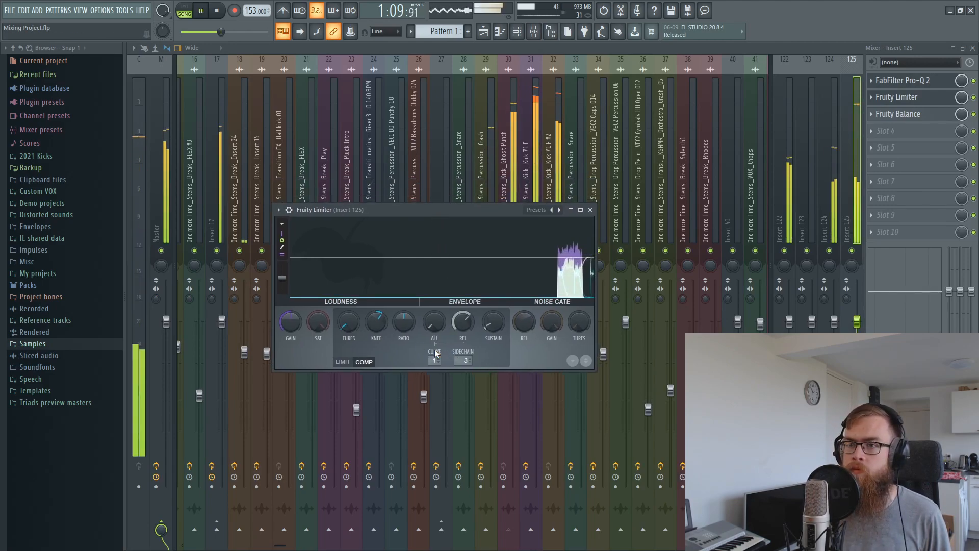
Stop playback and raise the Fruity Limiter's ceiling to its maximum in its limiter settings.
click(342, 362)
key(space)
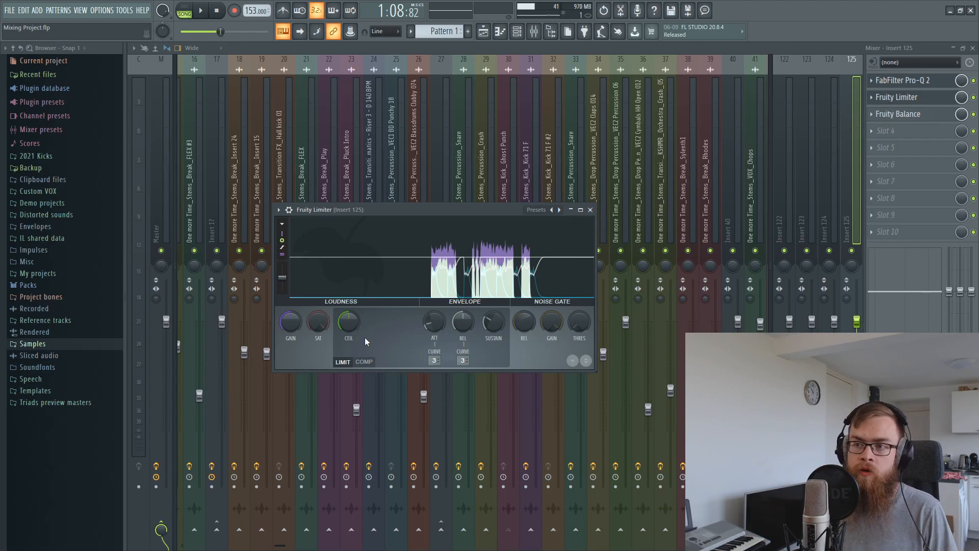
drag(350, 322, 350, 286)
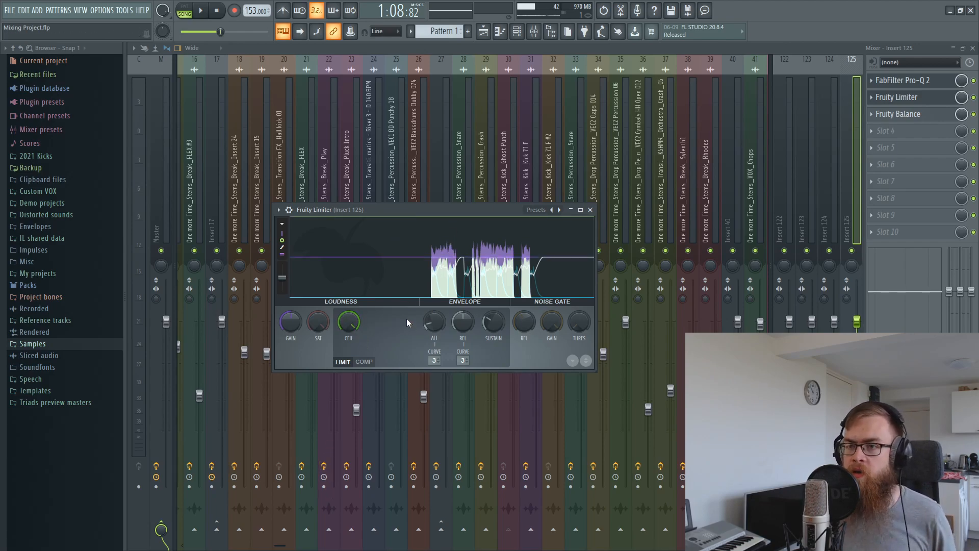
In the compressor settings of Insert 125's Fruity Limiter, shorten the release and reduce the knee to about 9% while playing the drop.
click(364, 361)
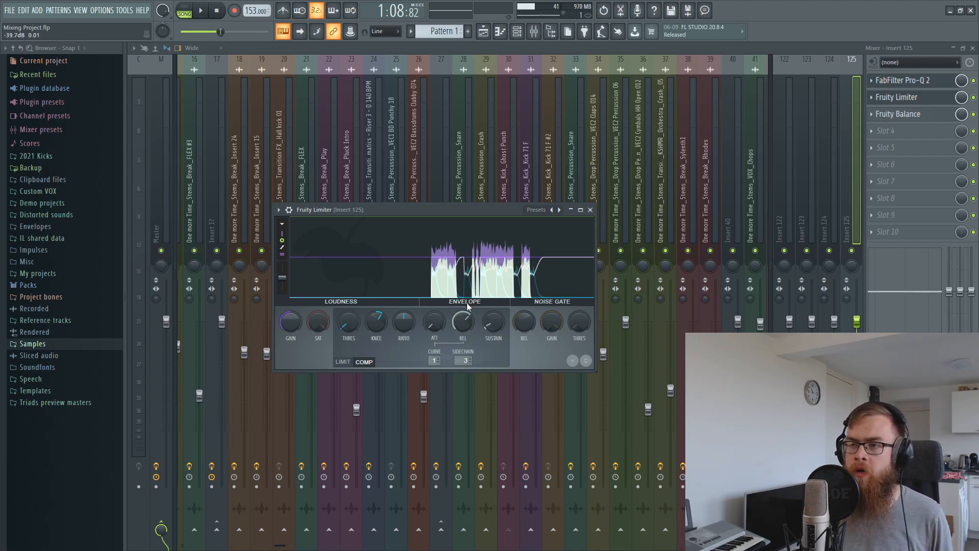
drag(464, 323, 465, 343)
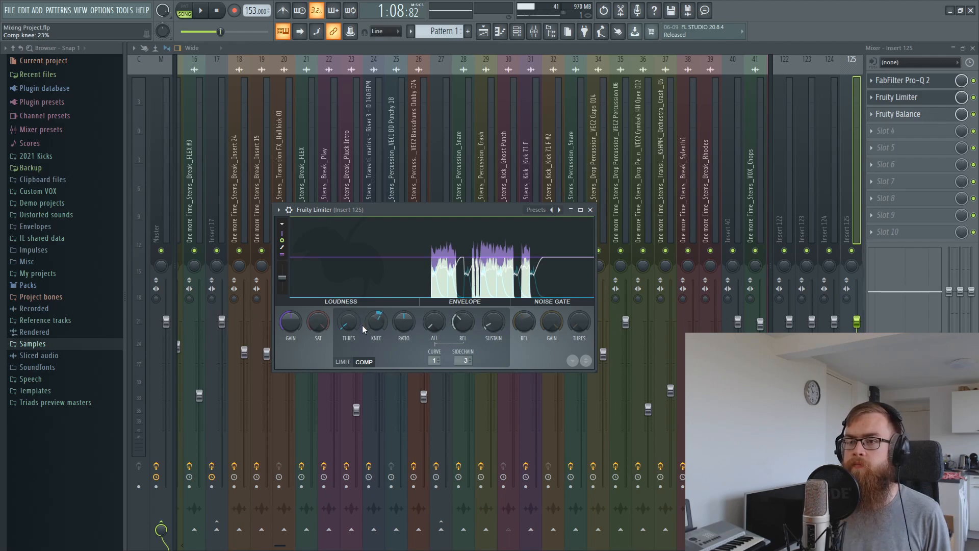
key(space)
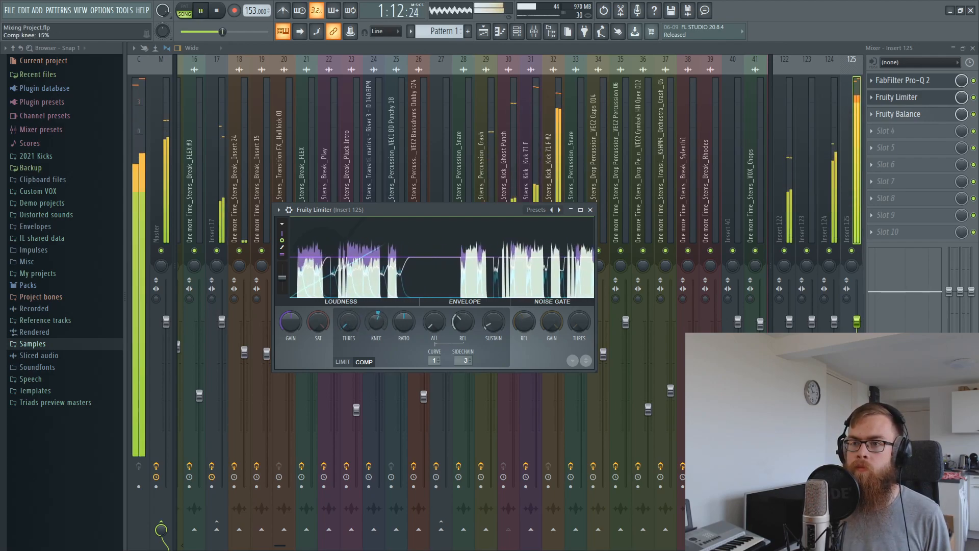
drag(370, 326, 369, 331)
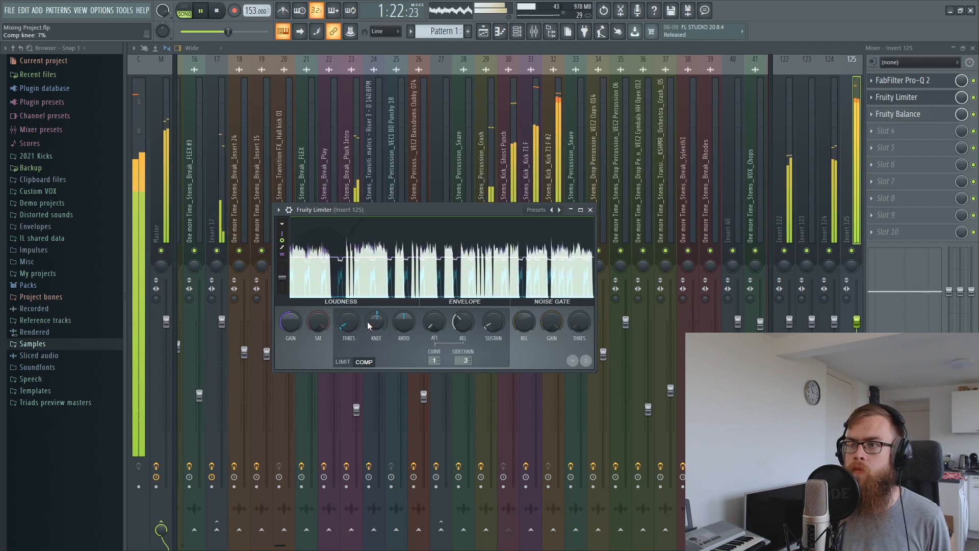
drag(365, 320, 369, 322)
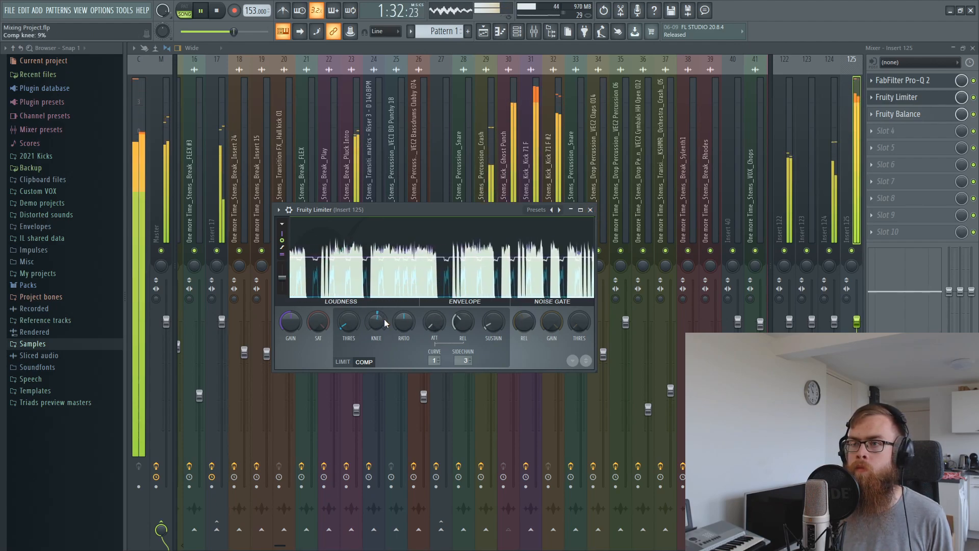
drag(384, 318, 385, 315)
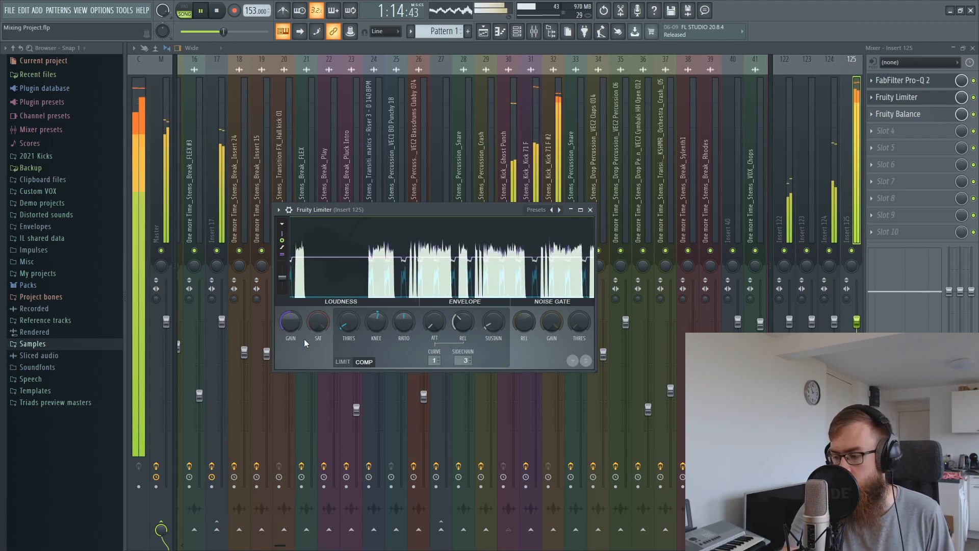
Replay the drop from its start to check the sidechain ducking, stop playback and close the Fruity Limiter.
key(space)
key(space)
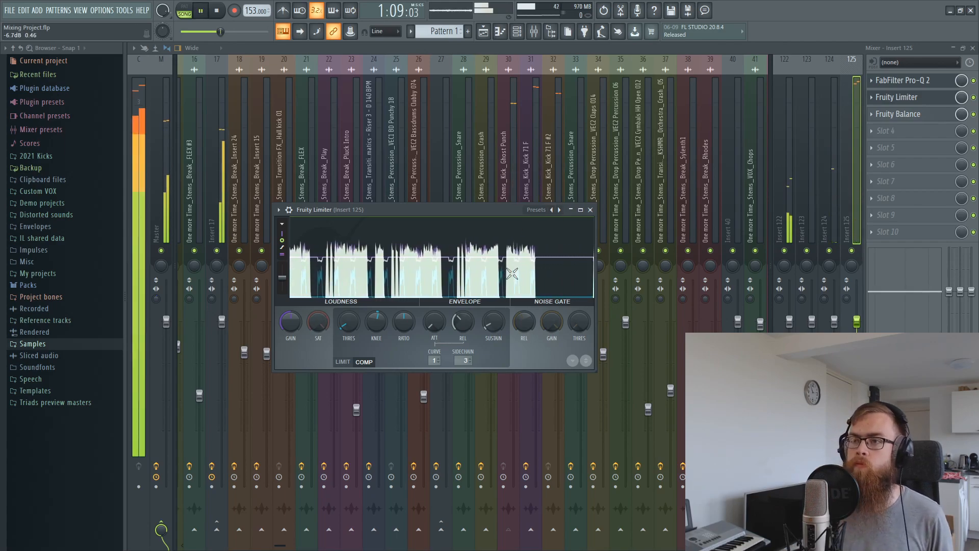
key(space)
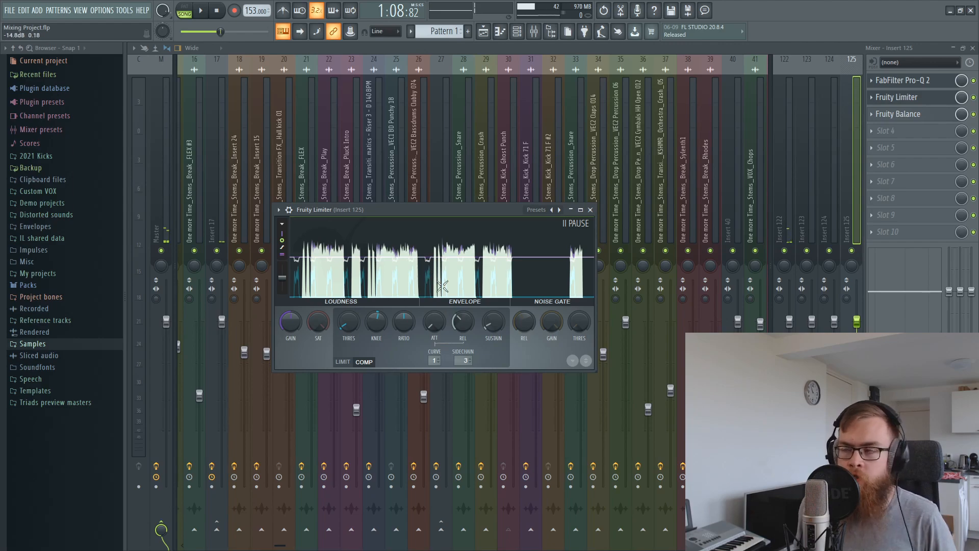
click(591, 210)
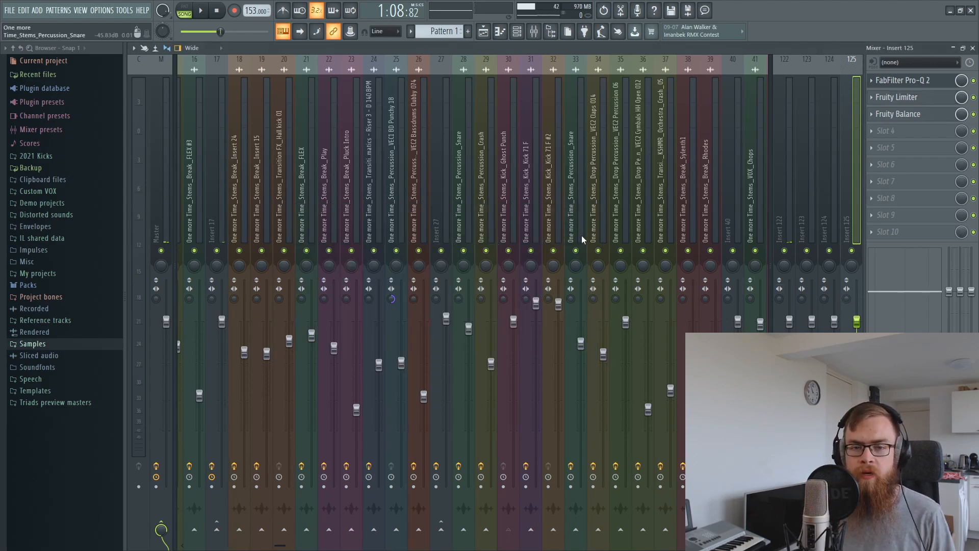
Add a Passive EQ to mixer Insert 125 and move it to slot 2, ahead of the Fruity Limiter.
click(871, 138)
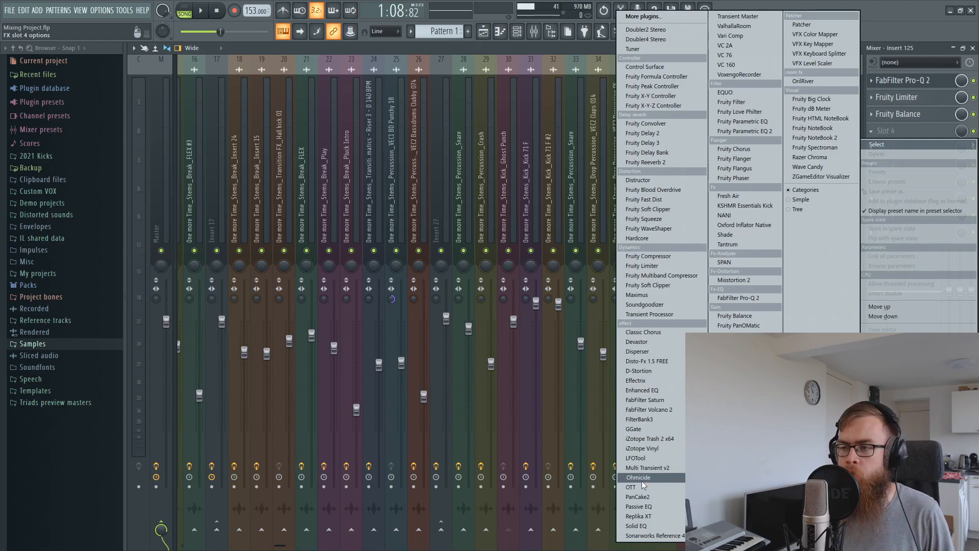
click(640, 507)
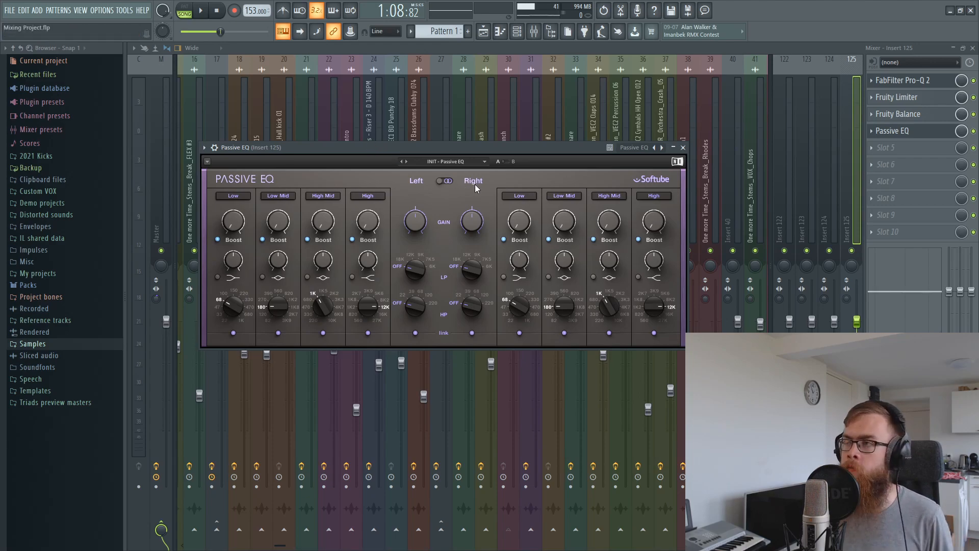
drag(905, 132, 903, 97)
Boost the Passive EQ's High band gain to 8.00 while playing the drop, and close the equalizer.
drag(654, 222, 654, 215)
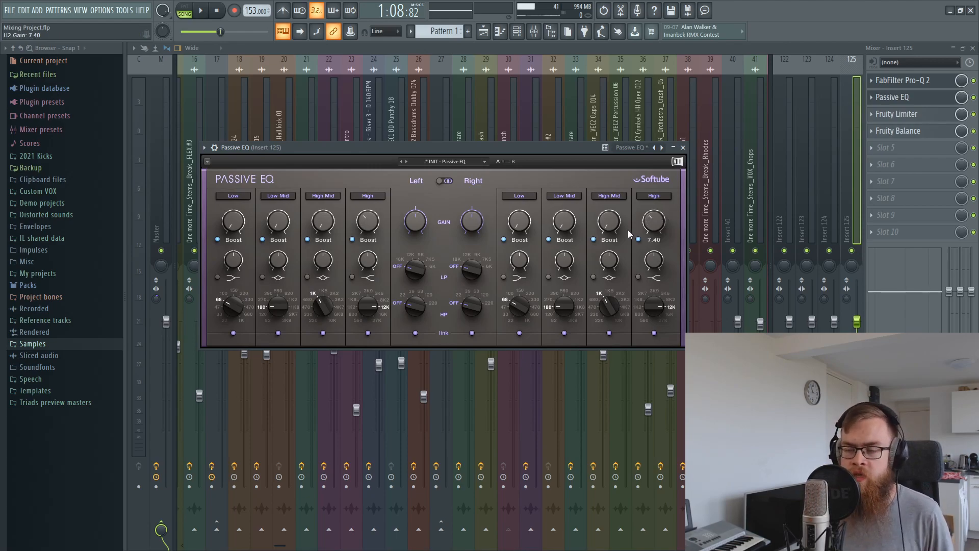
key(space)
drag(654, 221, 654, 214)
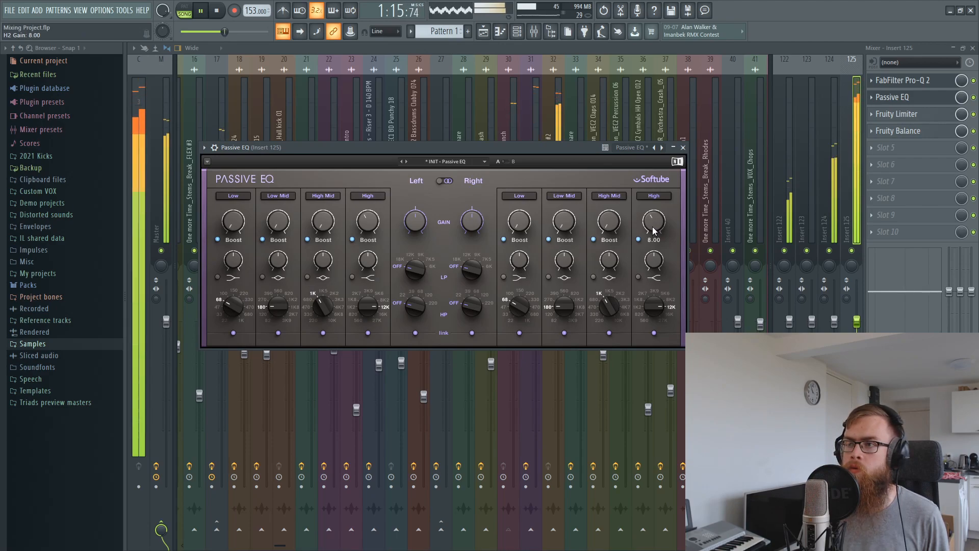
click(683, 147)
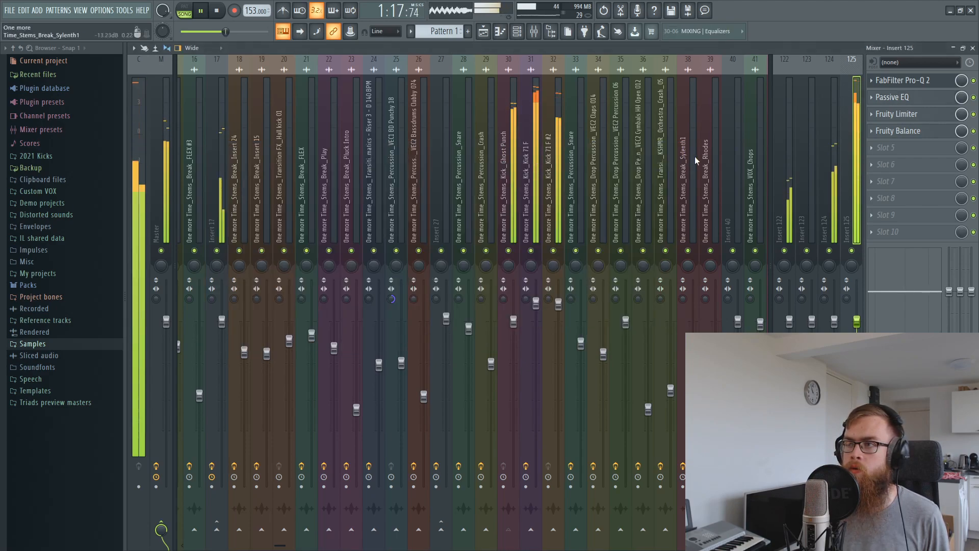
Examine the effects and send routing of mixer Inserts 11, 10 and 125 during playback.
drag(277, 548, 191, 543)
click(401, 157)
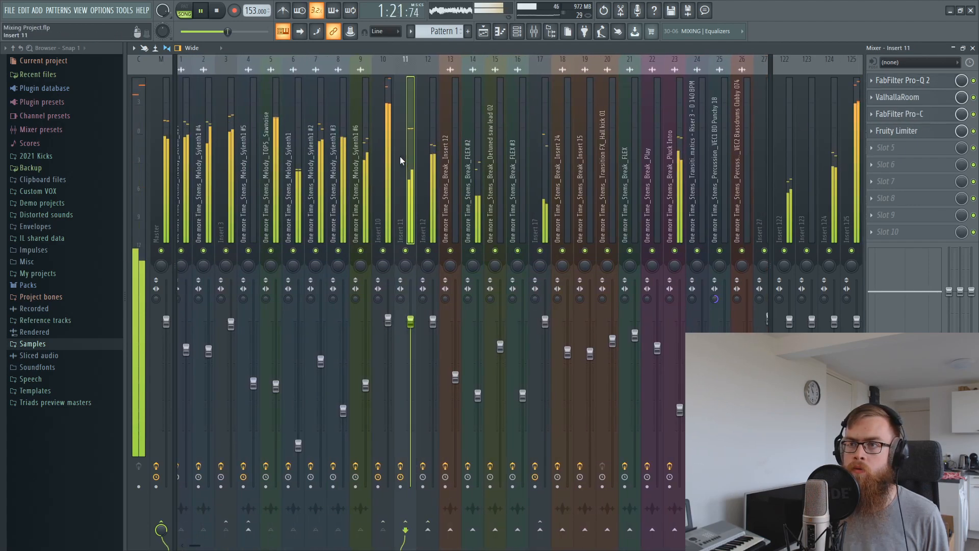
click(378, 192)
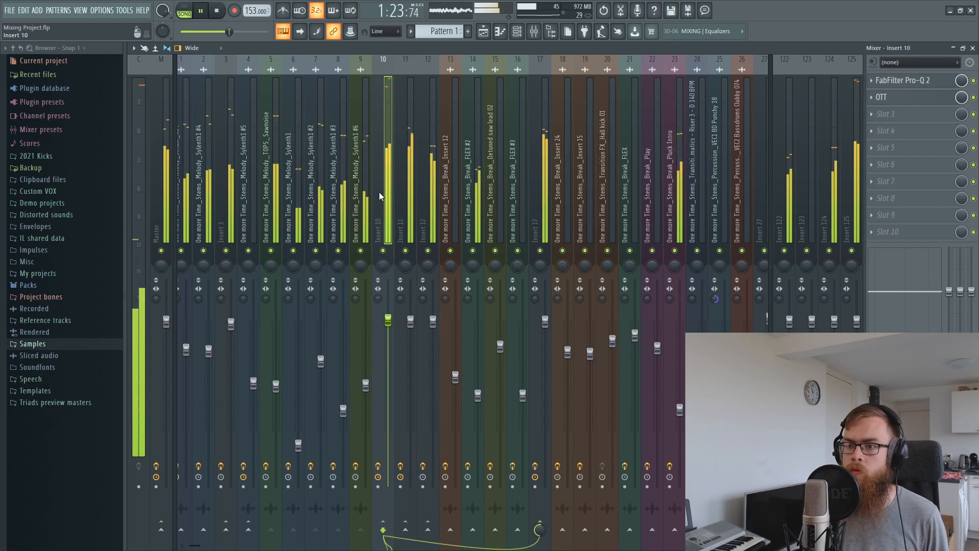
click(848, 153)
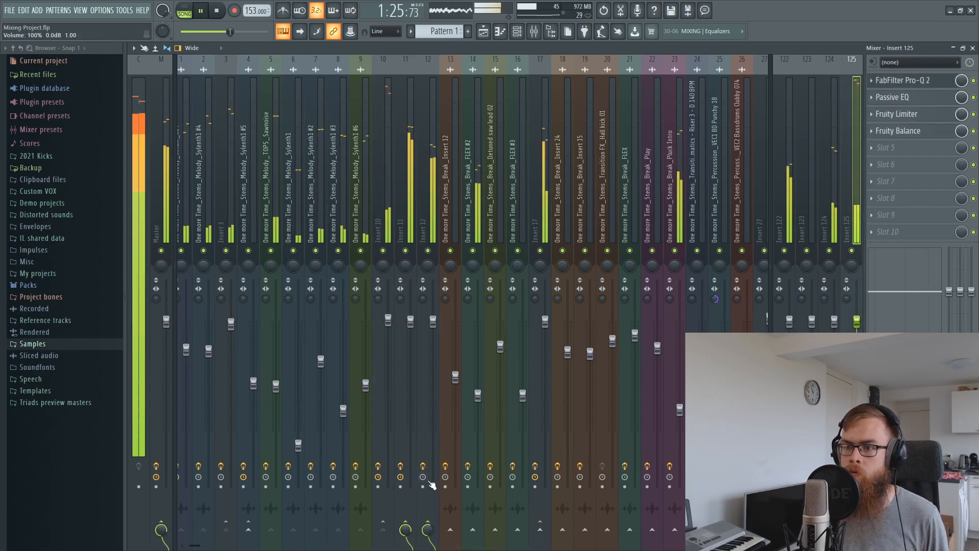
Set the output level of the FabFilter Pro-C on Insert 11 to +4.41 dB, close it and stop playback.
click(407, 459)
click(900, 113)
mouse_move(650, 237)
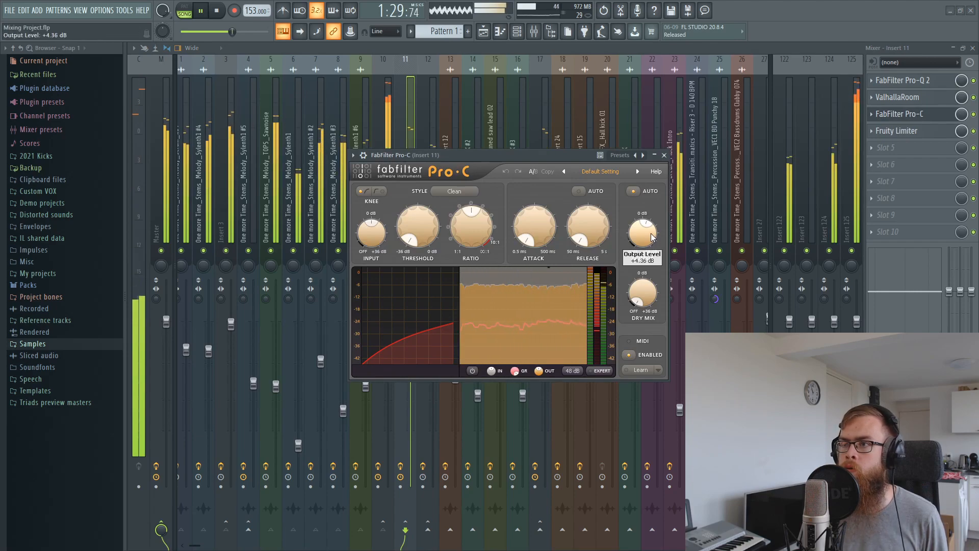
drag(651, 237, 649, 239)
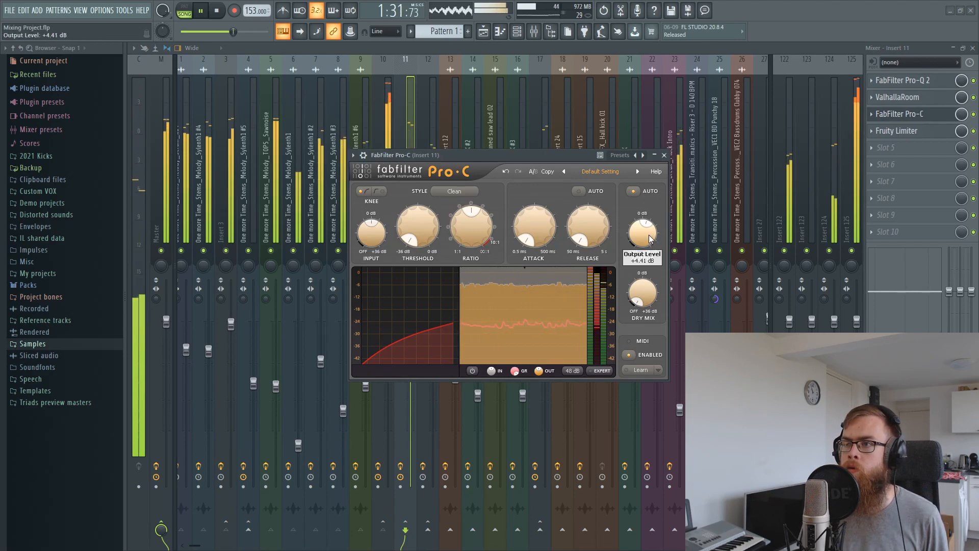
click(664, 154)
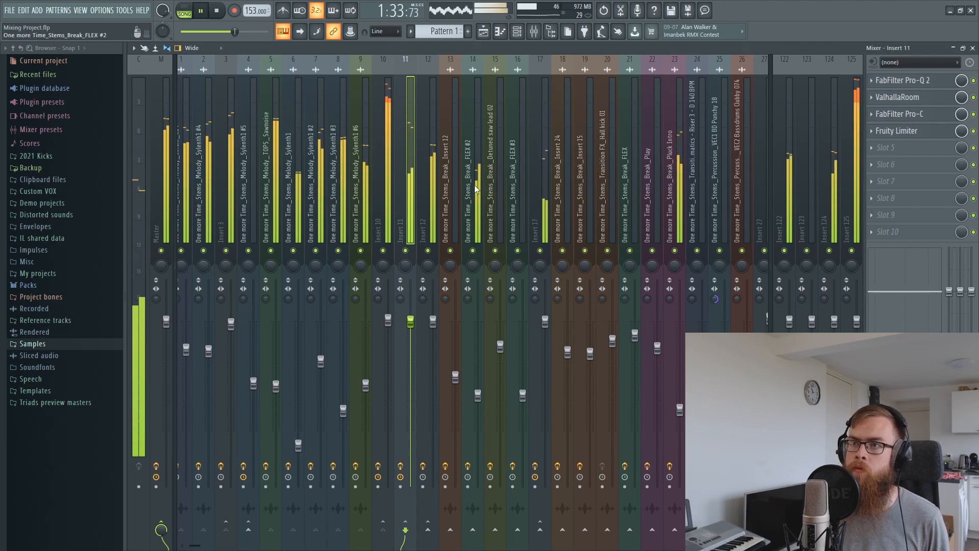
key(space)
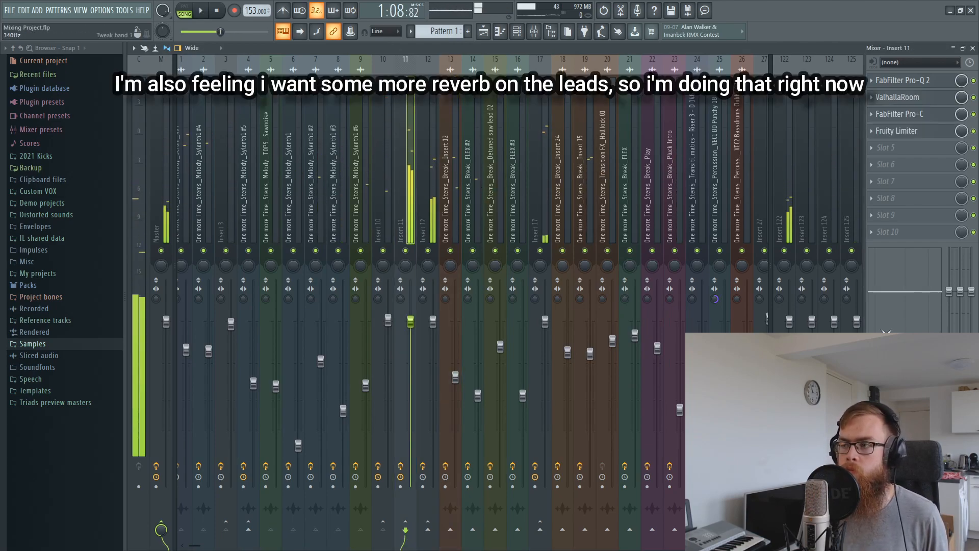
Set the send level from Insert 125 to Insert 12 to 80% while playing the drop.
click(852, 219)
key(space)
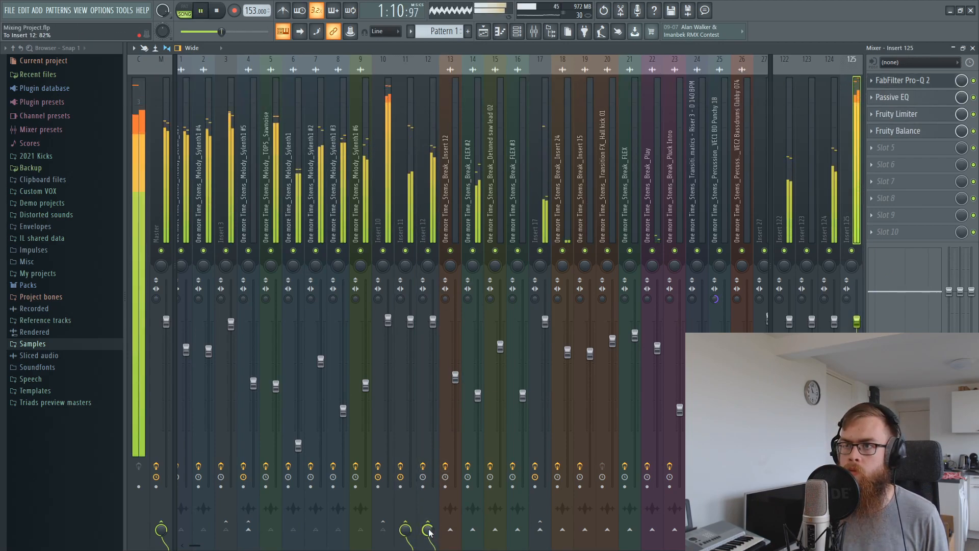
key(space)
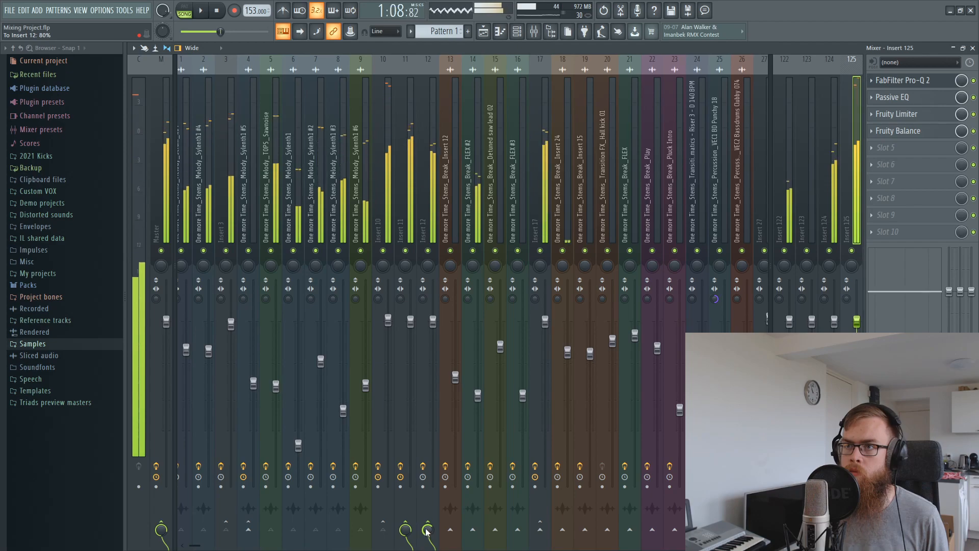
In the playlist, unmute the three Drop Percussion tracks, 46 to 48, holding the claps, open hi-hat cymbals and percussion.
key(F5)
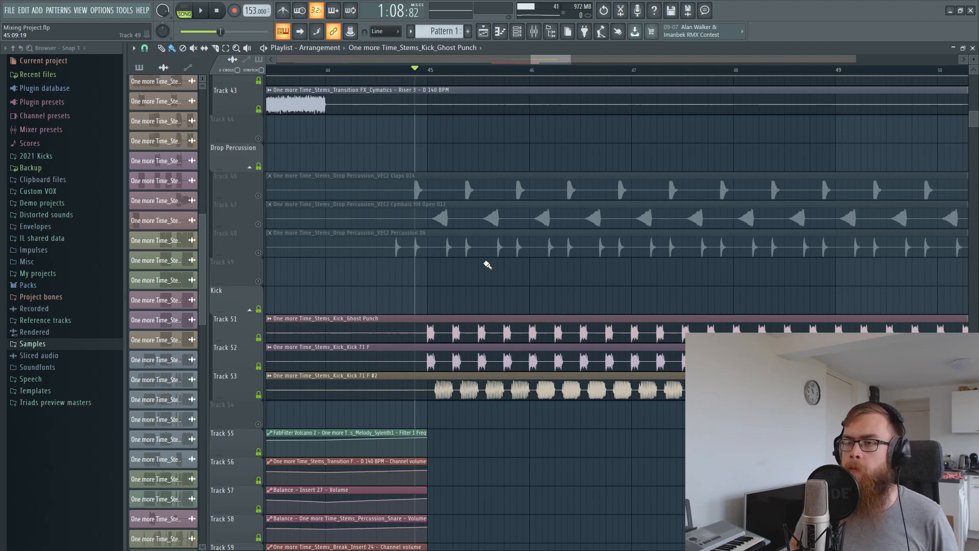
mouse_move(258, 252)
mouse_down()
mouse_move(257, 209)
mouse_move(259, 240)
mouse_up()
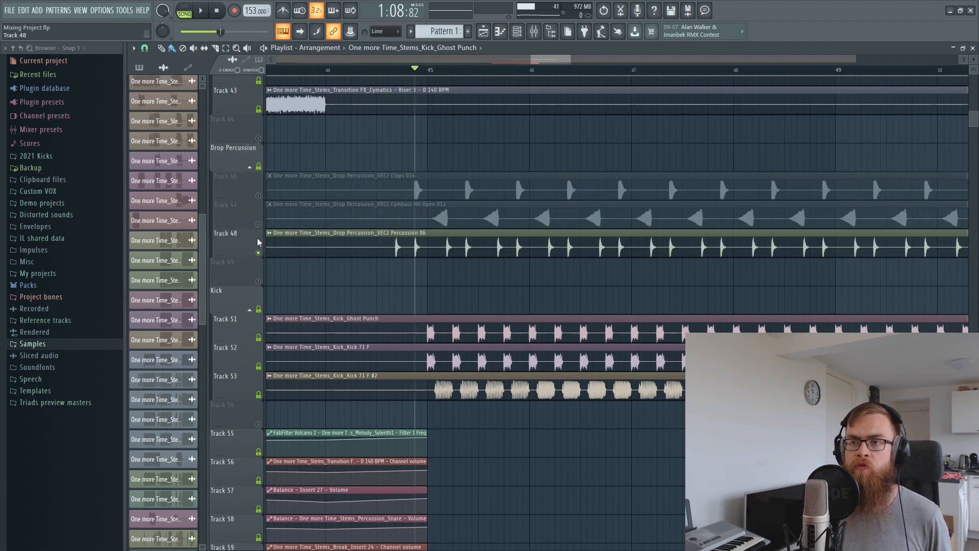
click(259, 252)
click(258, 225)
click(258, 196)
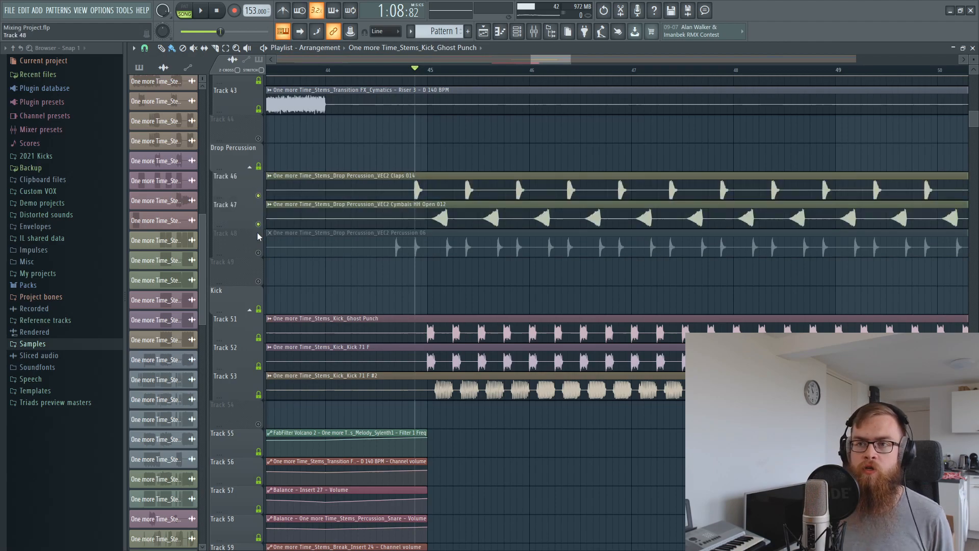
click(258, 224)
click(258, 252)
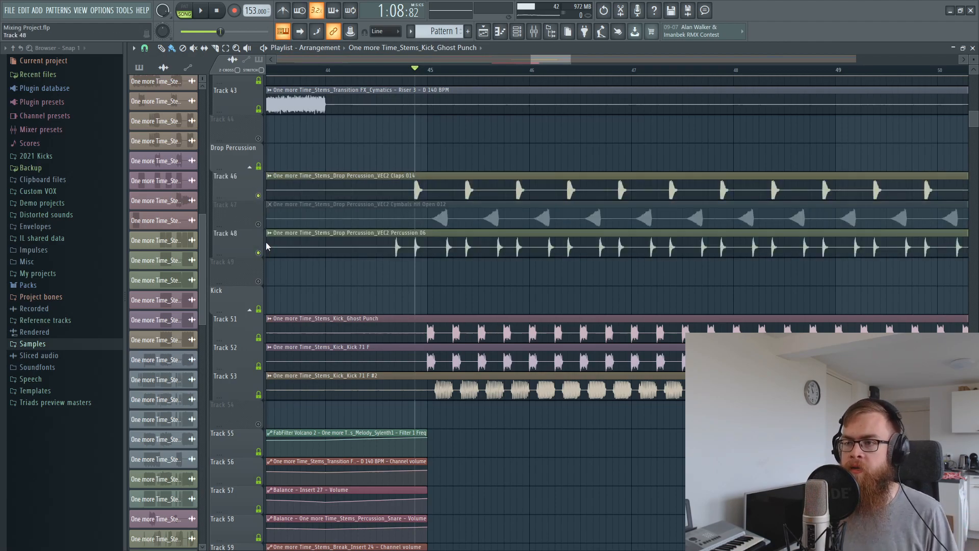
click(258, 224)
Add FabFilter Pro-Q 2 to the VEC2 Claps 014 mixer track, with an 18 dB/oct low cut at about 216 Hz.
key(F9)
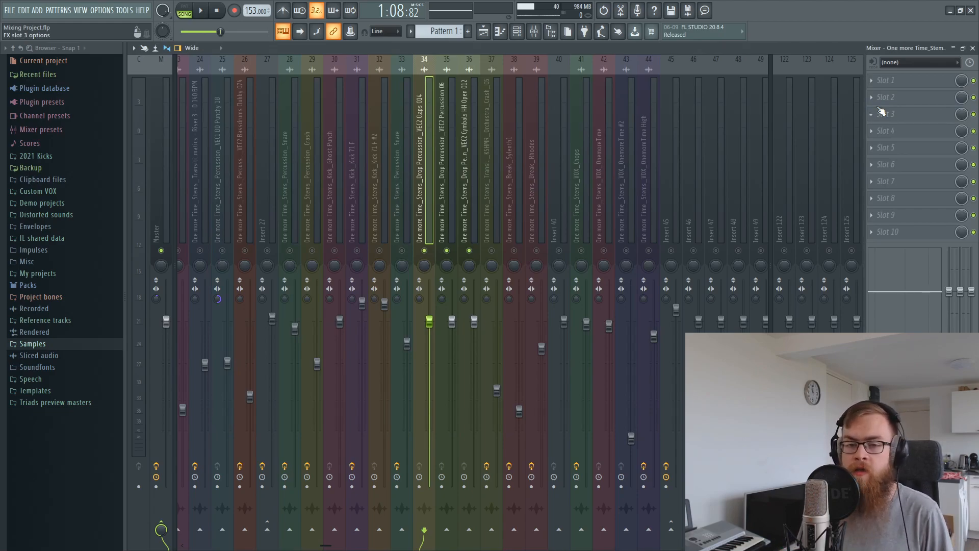
click(886, 81)
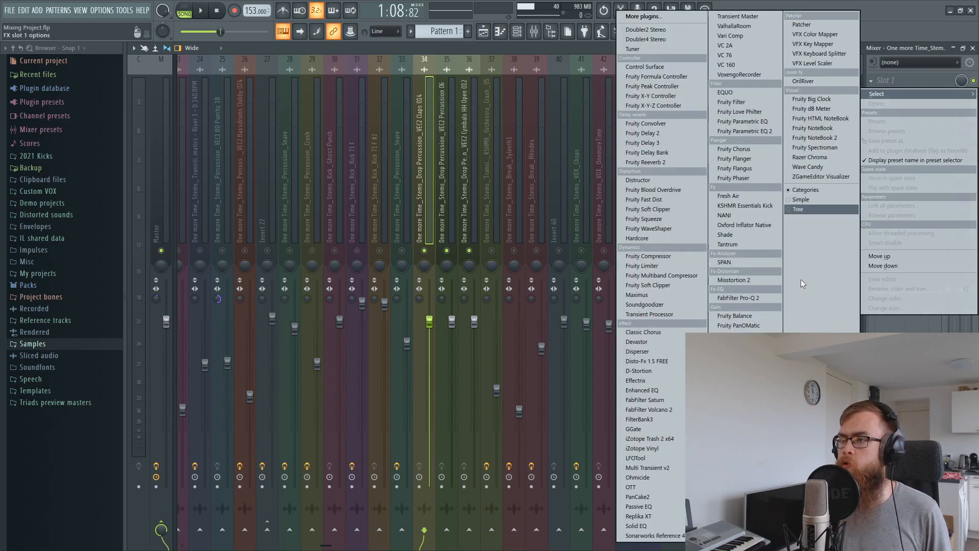
click(717, 297)
click(358, 272)
click(262, 374)
click(264, 406)
key(space)
drag(356, 276, 375, 289)
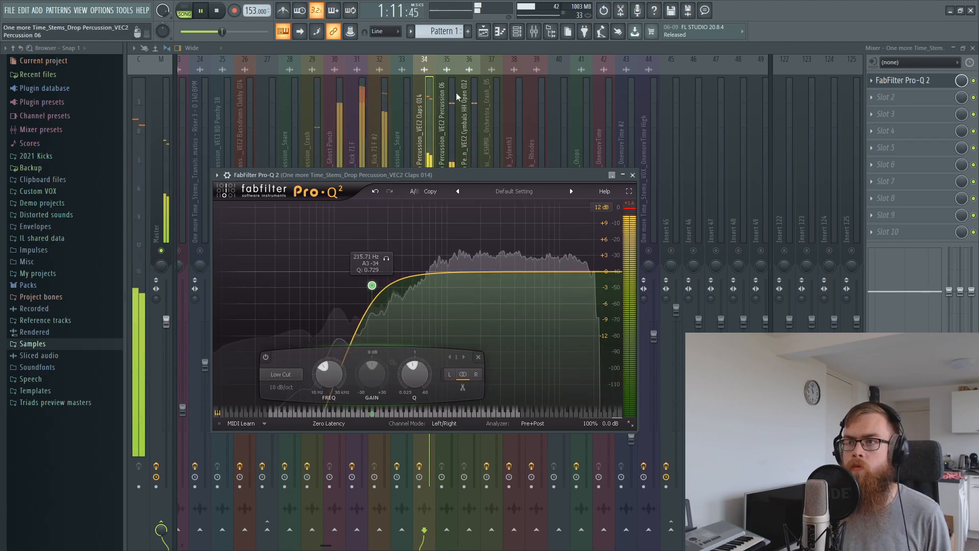
click(633, 175)
Add FabFilter Pro-Q 2 to the VEC2 Percussion 06 mixer track and create a low cut, adjusting its frequency during playback.
click(877, 79)
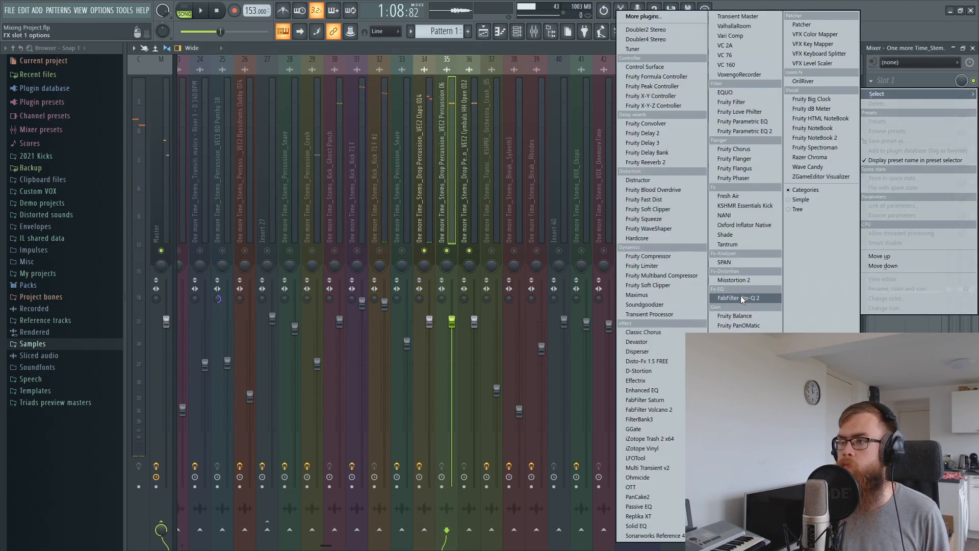
click(740, 298)
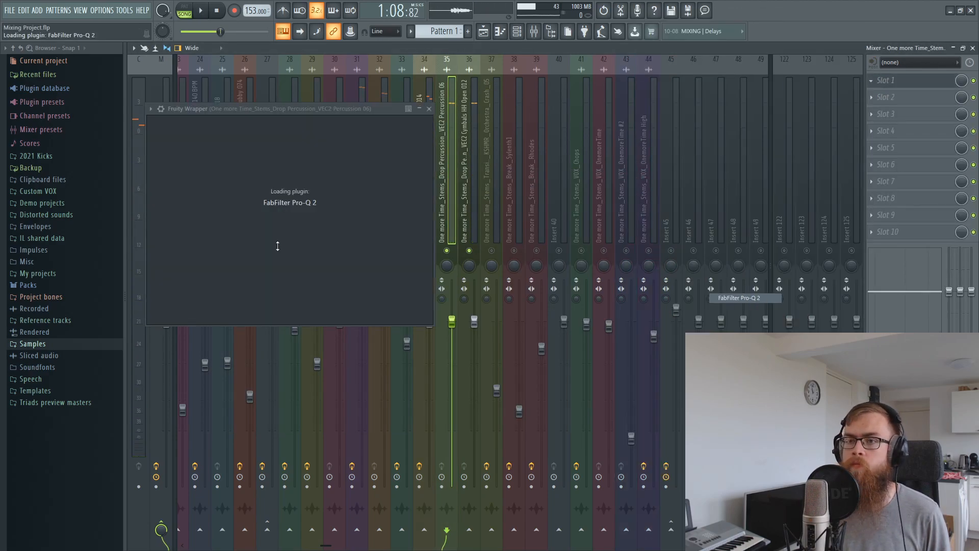
double_click(305, 214)
click(217, 308)
click(225, 336)
key(space)
drag(315, 214, 298, 216)
click(566, 108)
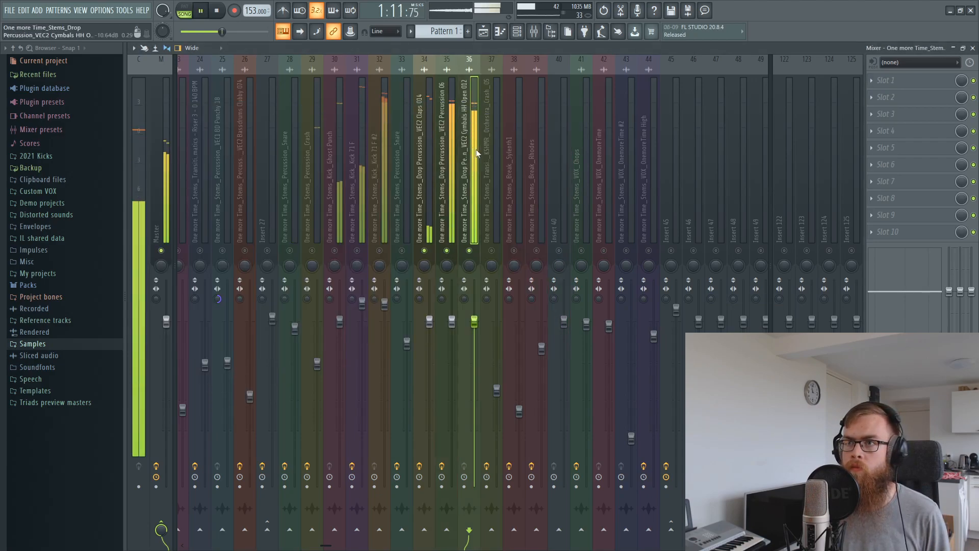
Add FabFilter Pro-Q 2 in slot 2 of the VEC2 Cymbals HH Open 012 track, with an 18 dB/oct low cut at about 230 Hz.
click(473, 143)
click(886, 97)
click(739, 298)
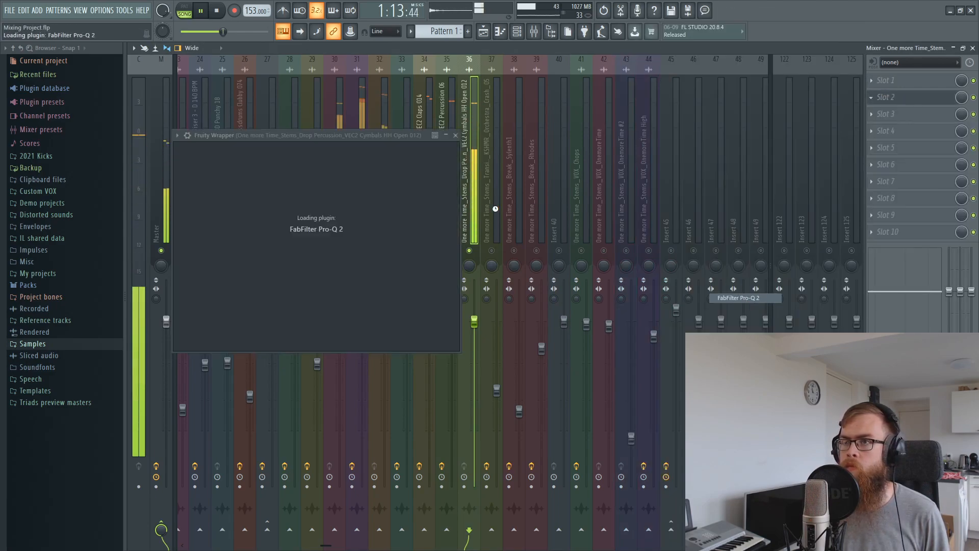
double_click(328, 237)
drag(328, 237, 349, 239)
click(233, 336)
click(232, 372)
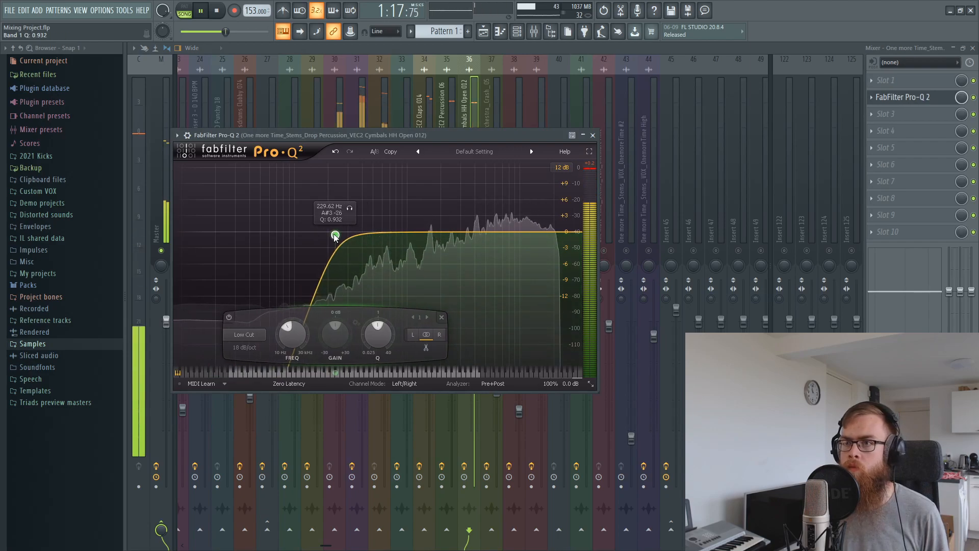
Stop playback and move FabFilter Pro-Q 2 to slot 1 of the VEC2 Cymbals HH Open 012 track, closing its window.
key(space)
drag(918, 97, 837, 236)
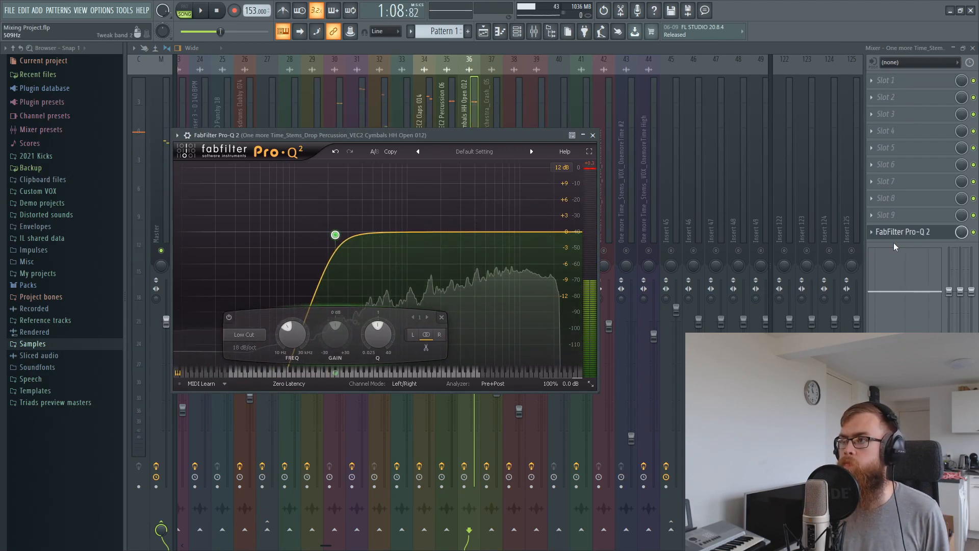
drag(898, 232, 898, 80)
click(593, 135)
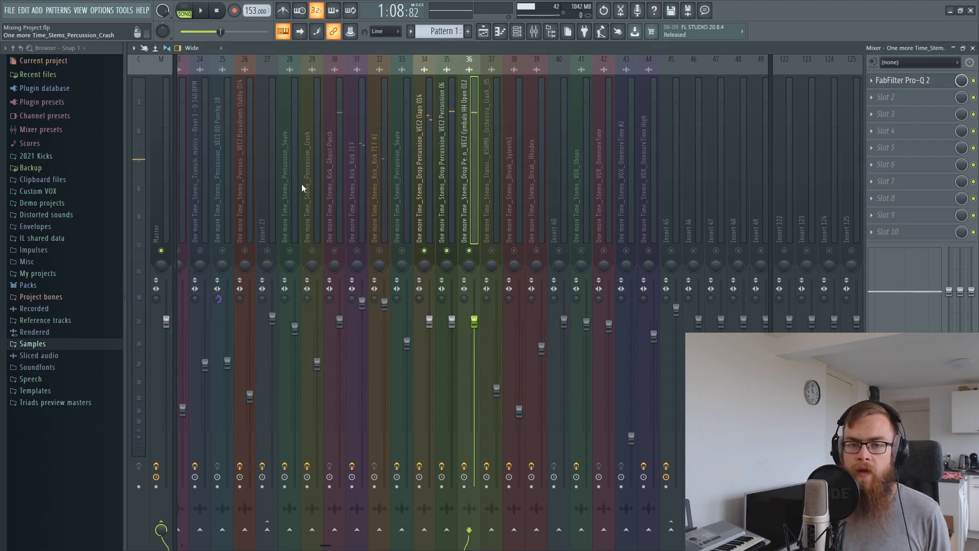
Add FabFilter Saturn with the Clean Tube style to the VEC2 Percussion 06 track and place it in slot 1, before Pro-Q 2.
click(438, 240)
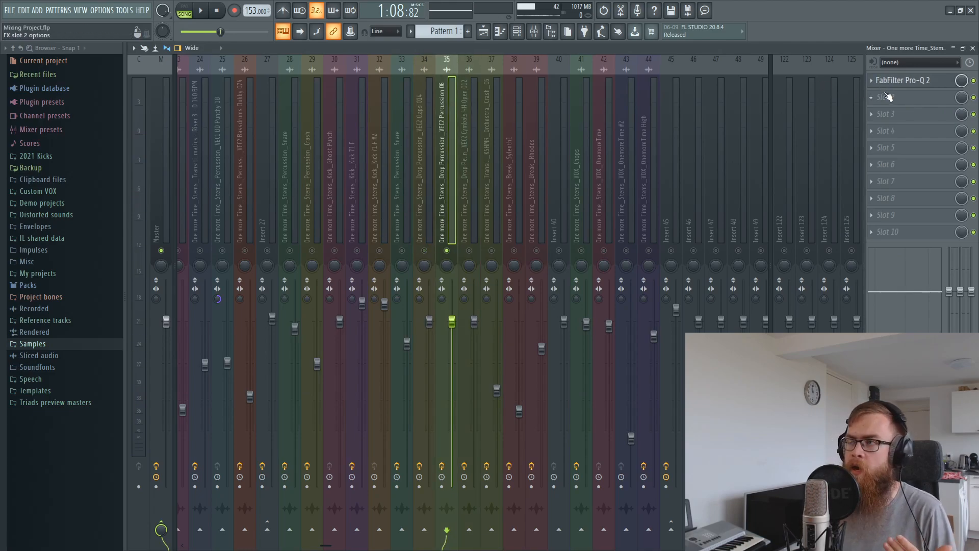
click(884, 95)
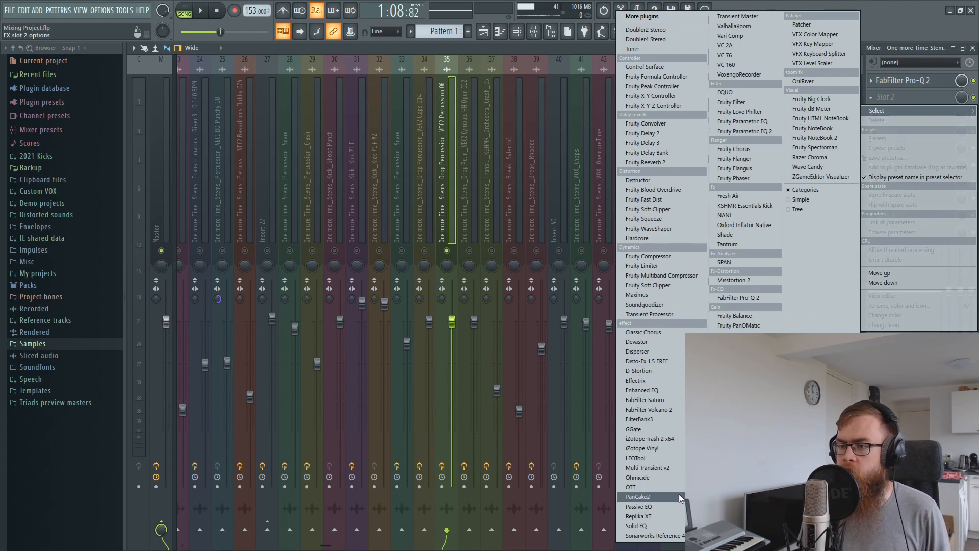
click(658, 400)
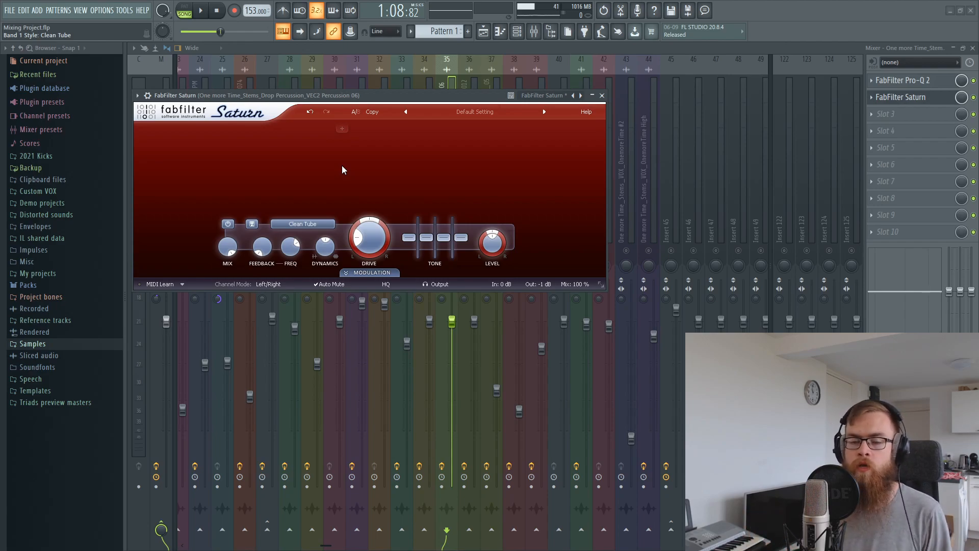
click(326, 225)
click(324, 235)
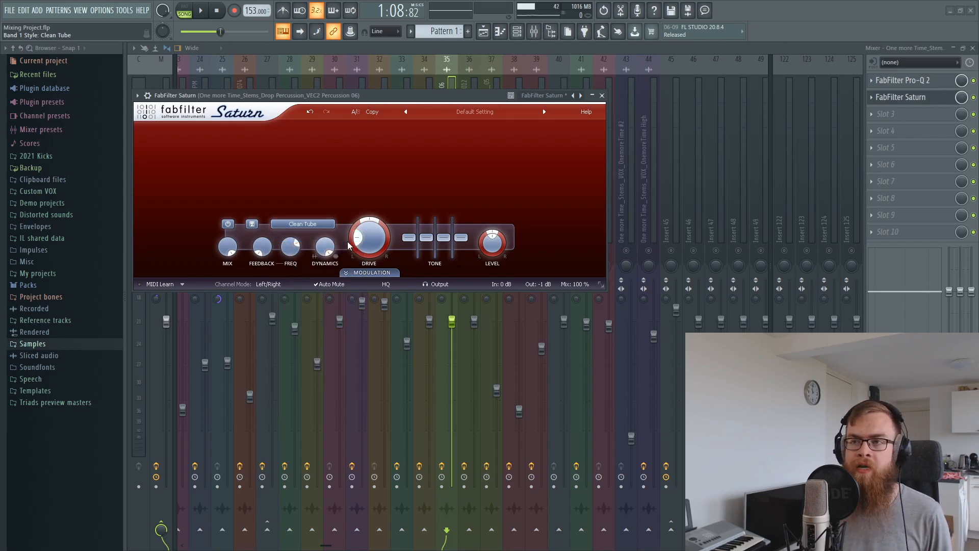
drag(906, 99, 906, 83)
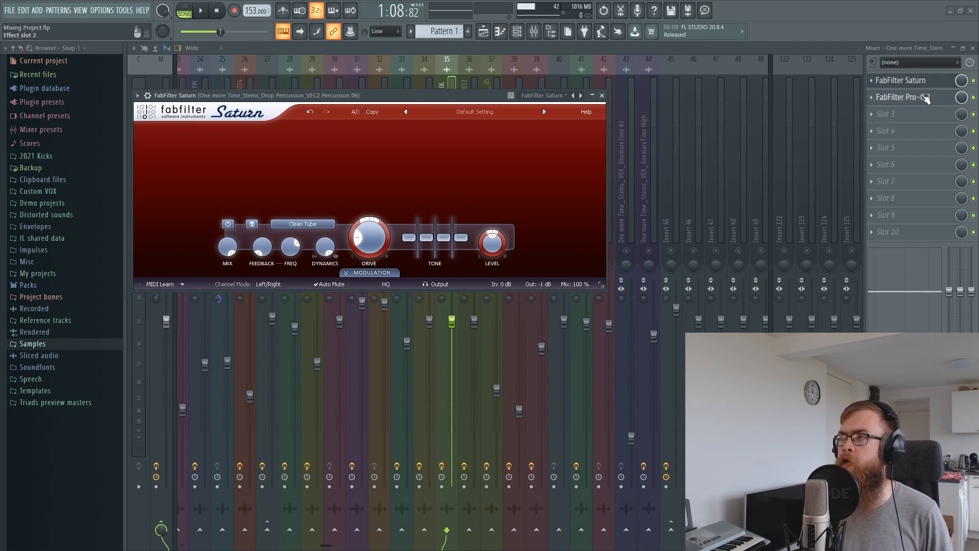
click(602, 96)
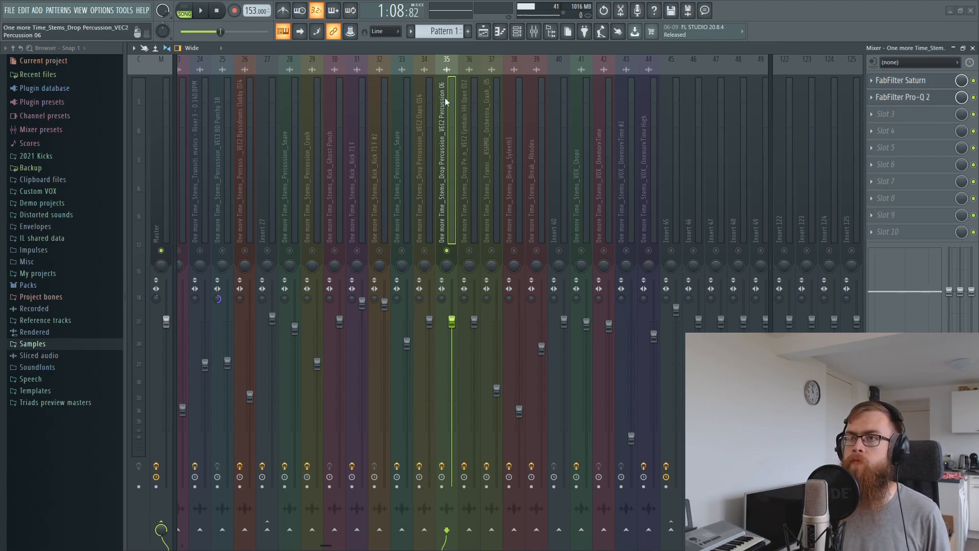
Set the playlist's playback start just before the first VEC2 Percussion 06 hit ahead of bar 45 and briefly audition it.
click(481, 32)
click(392, 71)
key(space)
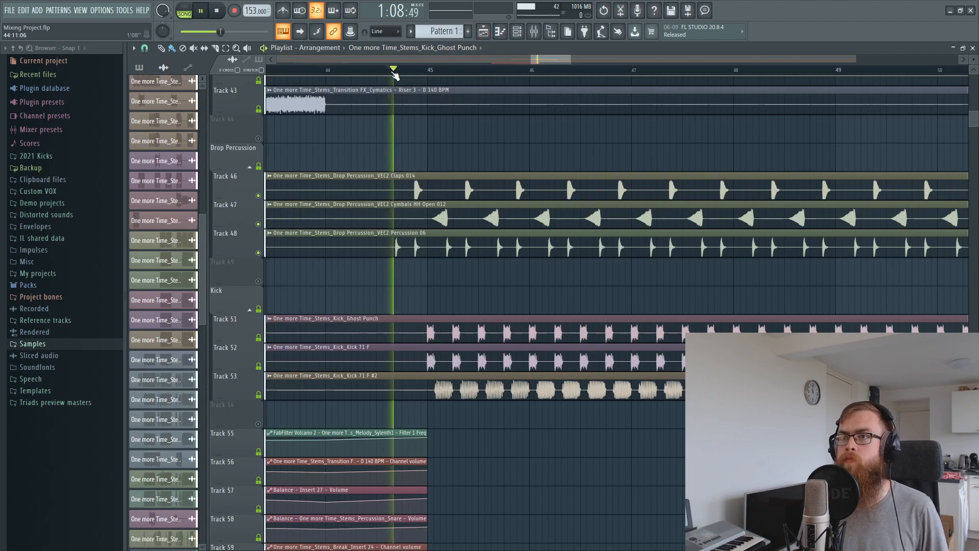
key(space)
Unmute the three kick tracks in the mixer, 30 to 32, and pull the three Drop Percussion faders fully down.
click(535, 32)
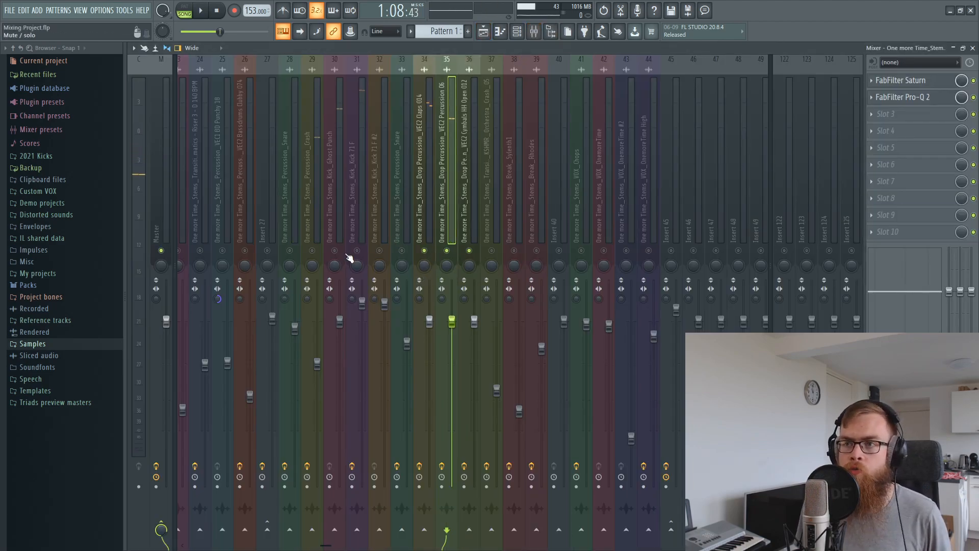
click(433, 219)
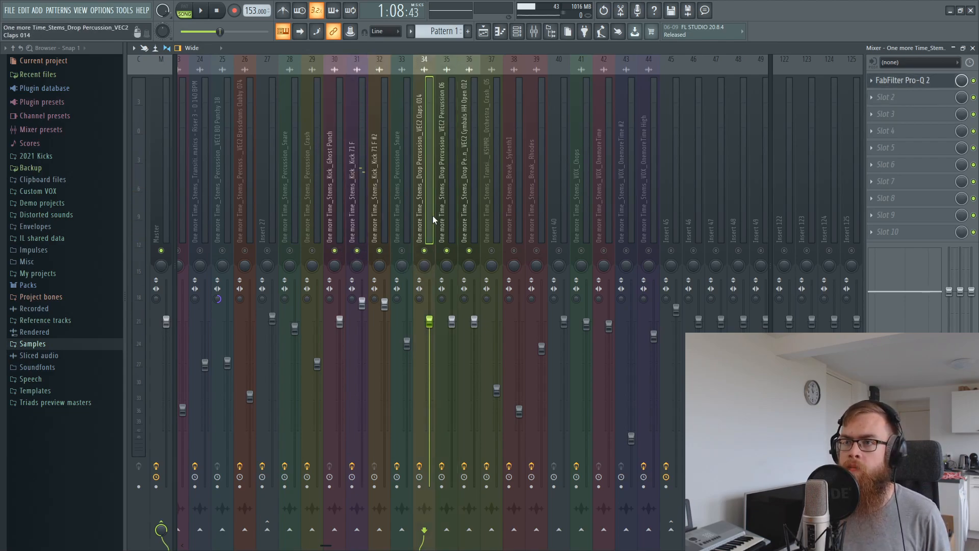
shift+click(464, 235)
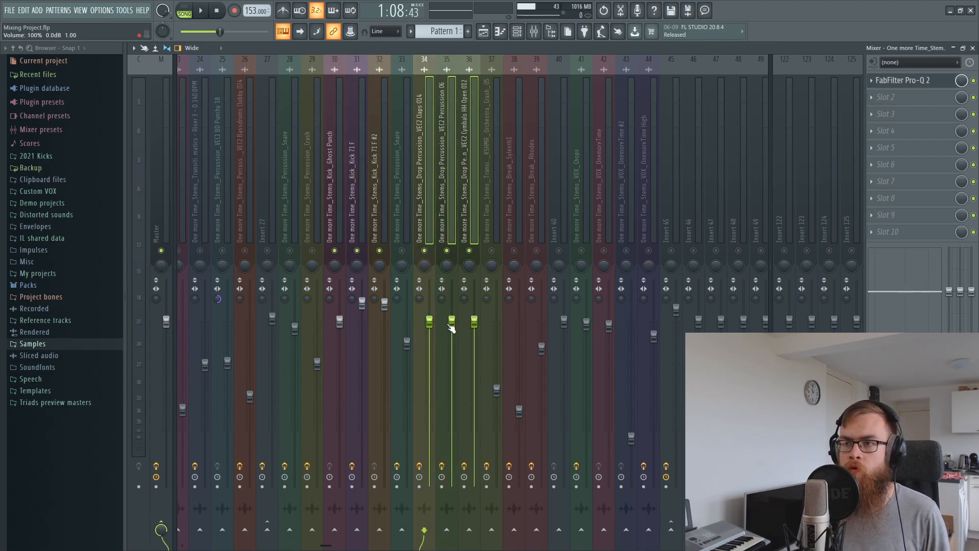
click(447, 227)
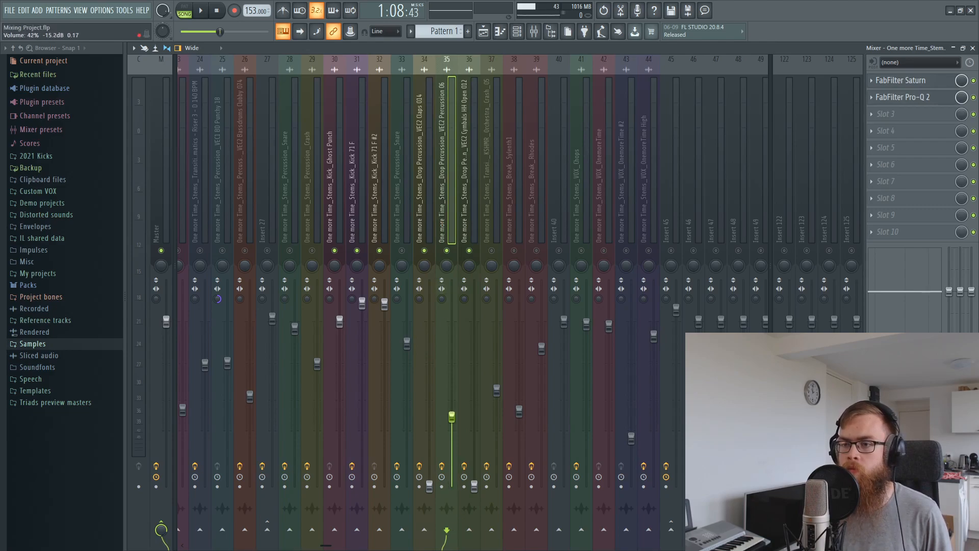
During playback, raise the VEC2 Percussion 06 fader to about 99% and the VEC2 Claps 014 fader to about 75%.
drag(451, 436, 452, 367)
click(484, 31)
key(space)
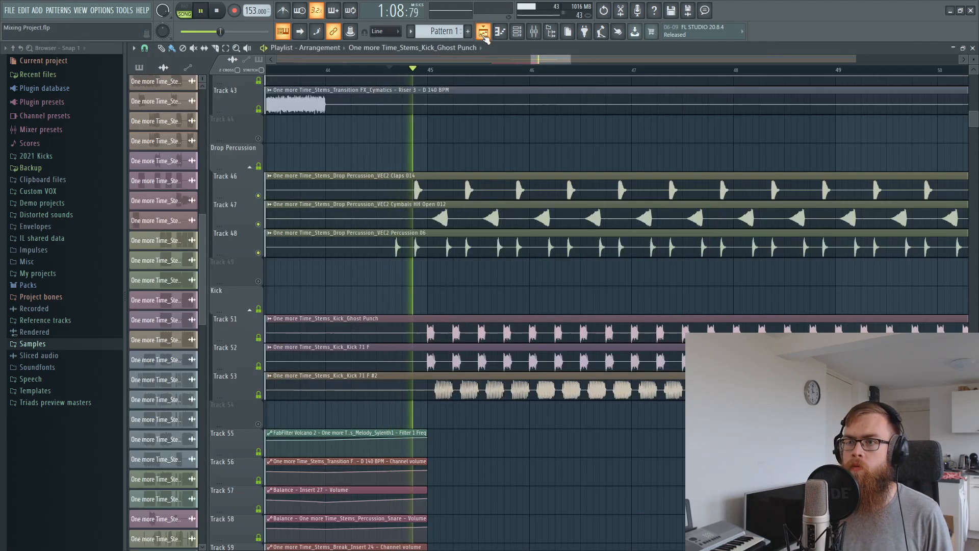
click(484, 32)
drag(451, 367, 452, 324)
drag(431, 489, 429, 362)
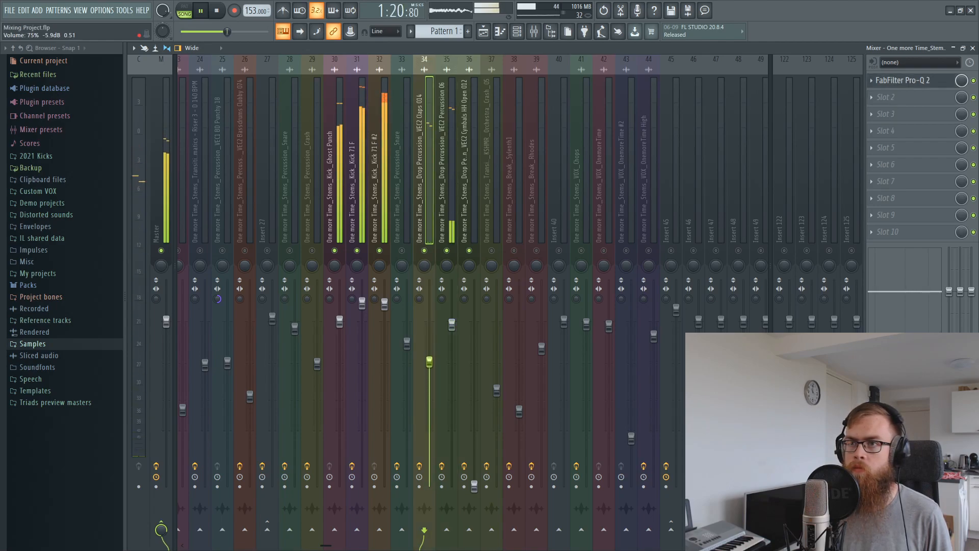
click(451, 322)
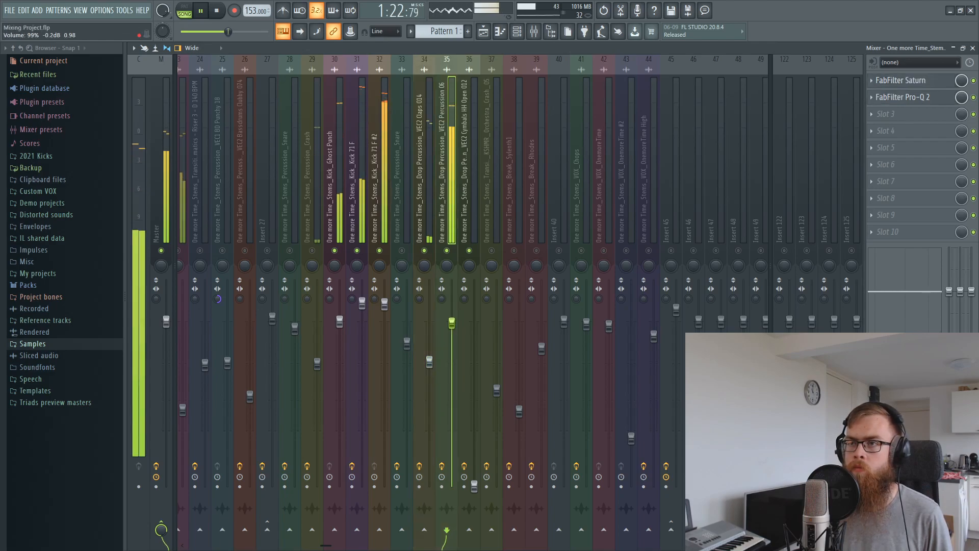
Raise the VEC2 Cymbals HH Open 012 fader to about 43% (-14.8 dB) and nudge the claps fader slightly up.
drag(474, 486, 474, 470)
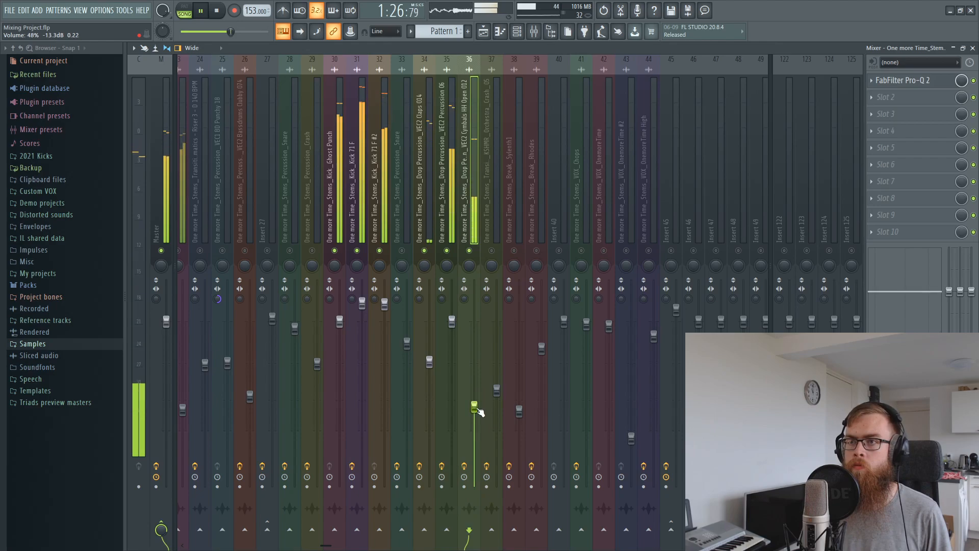
drag(479, 413, 480, 415)
click(430, 361)
click(475, 410)
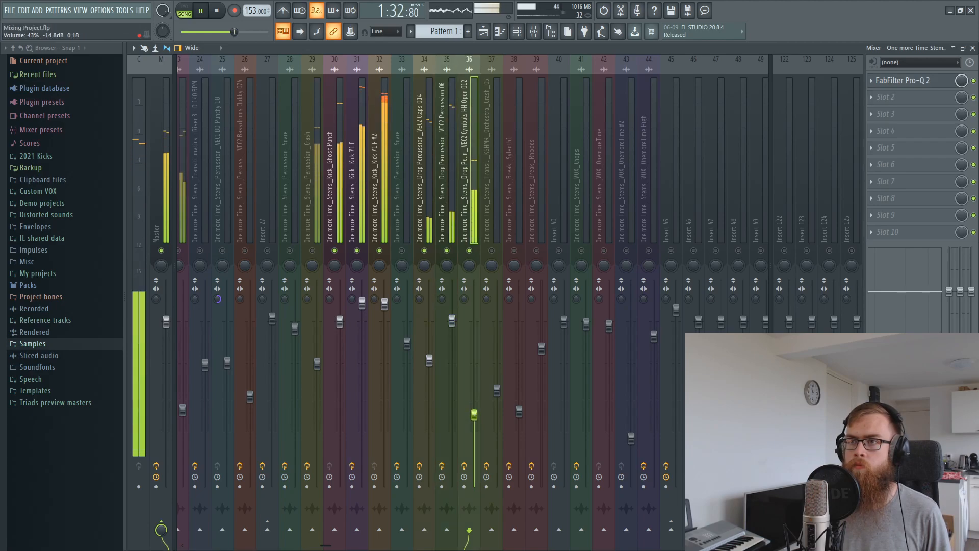
Fine-tune the balance by raising the VEC2 Percussion 06 fader slightly above 102% and lowering the open hi-hat fader a little below 42%.
click(452, 319)
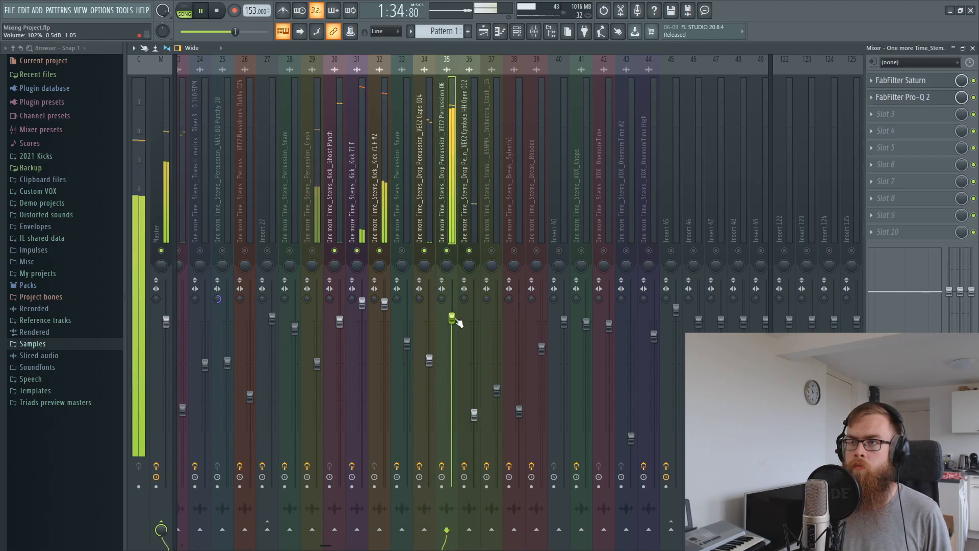
click(479, 423)
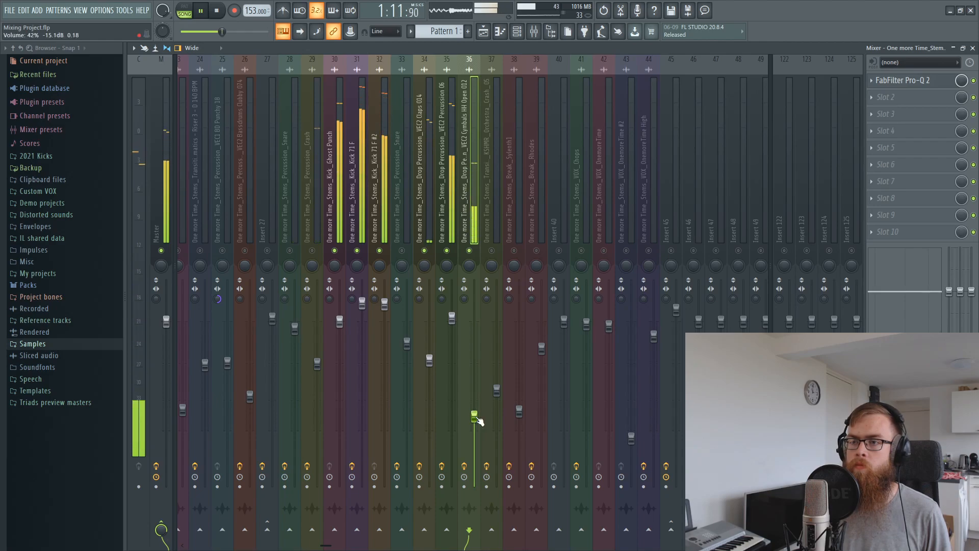
drag(475, 418, 475, 422)
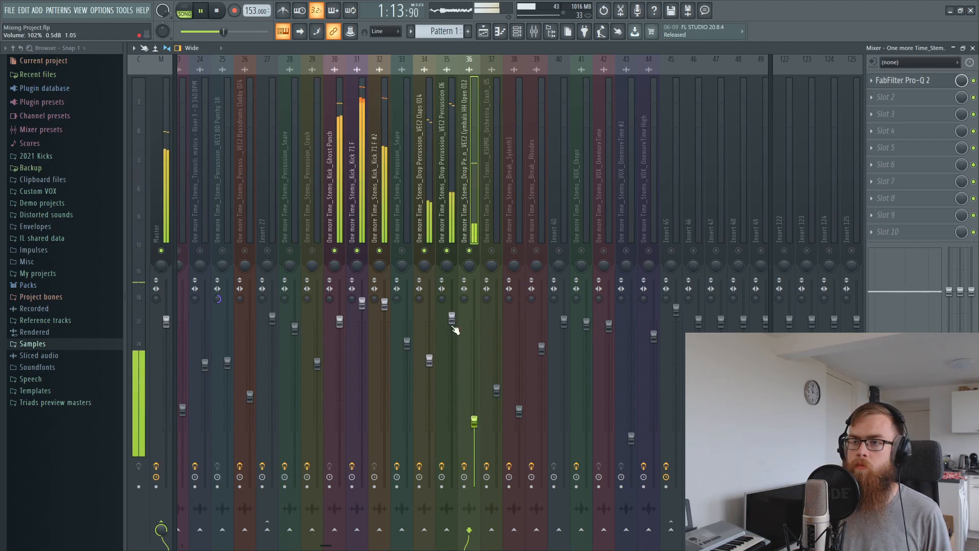
drag(452, 320, 452, 317)
drag(475, 419, 474, 423)
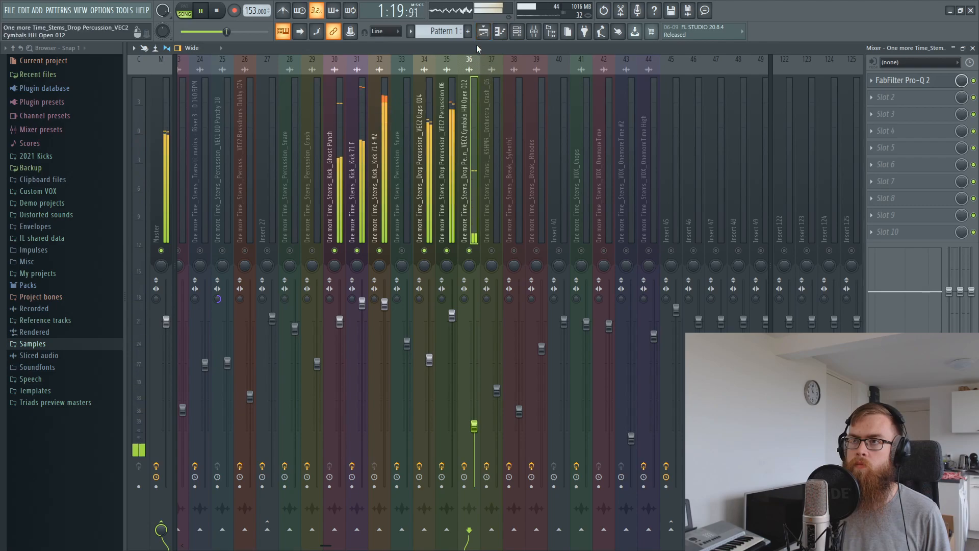
Stop playback, unmute all mixer tracks and play the drop percussion within the full mix.
key(space)
key(F6)
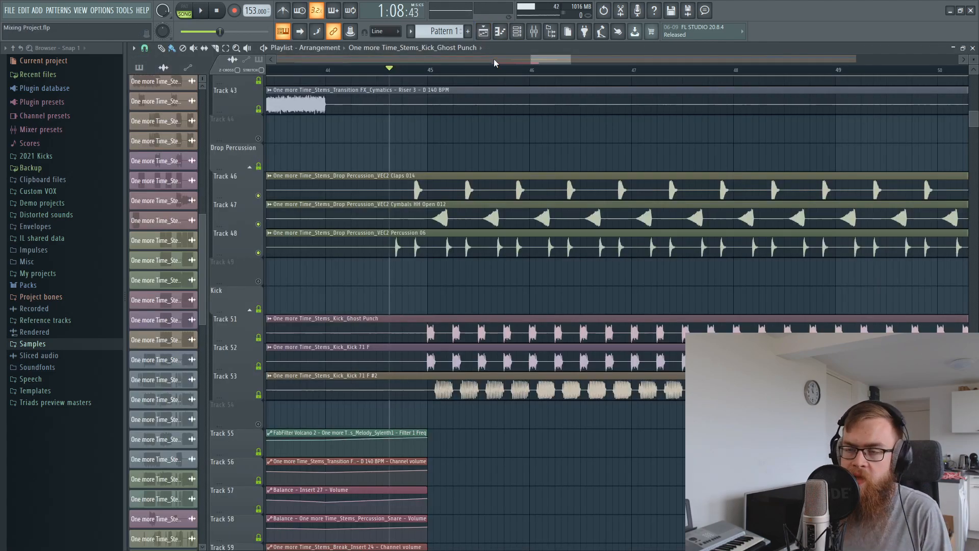
click(535, 32)
right_click(469, 250)
right_click(469, 250)
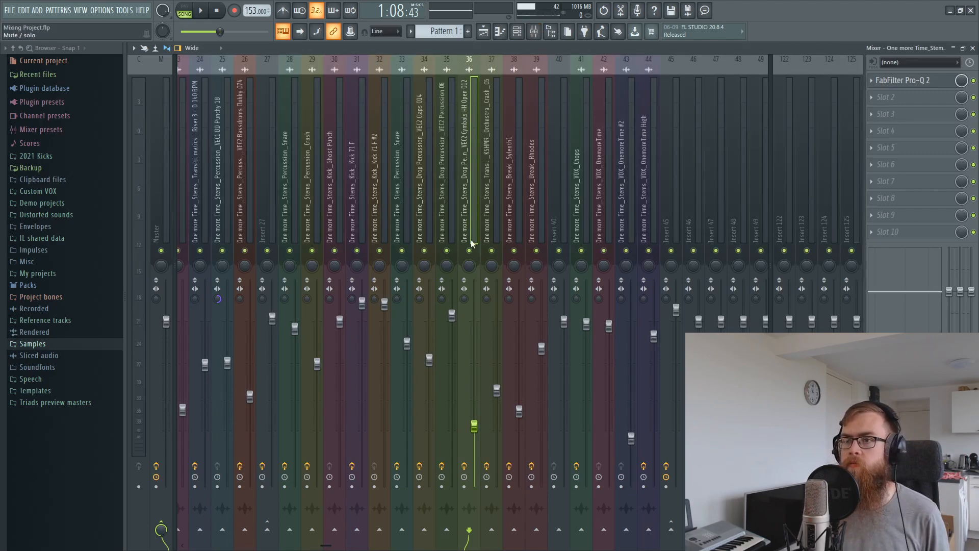
key(space)
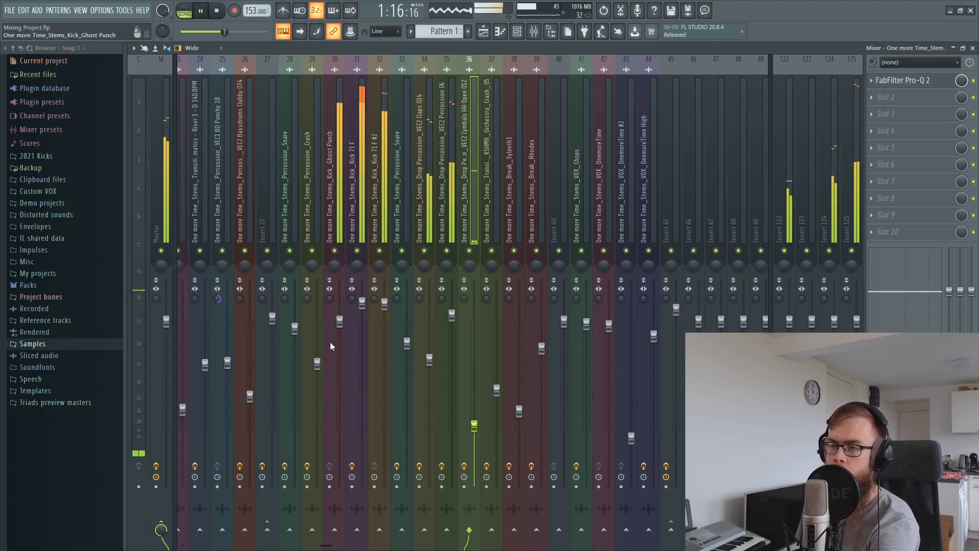
Rebalance within the full mix: VEC2 Percussion 06 at 102% (0.5 dB), open hi-hat slightly lower, VEC2 Claps 014 at 78% (-5.3 dB).
click(452, 317)
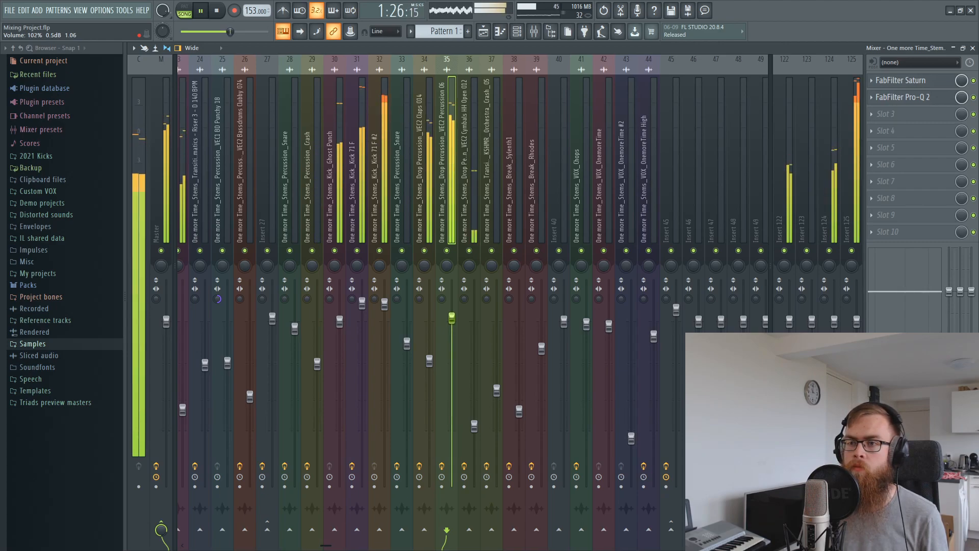
click(476, 427)
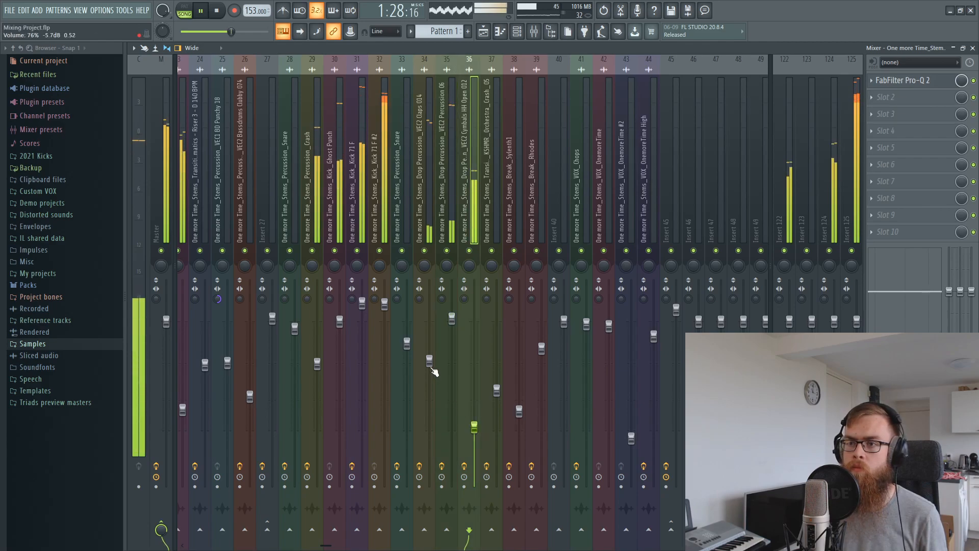
scroll(480, 433, down, 1)
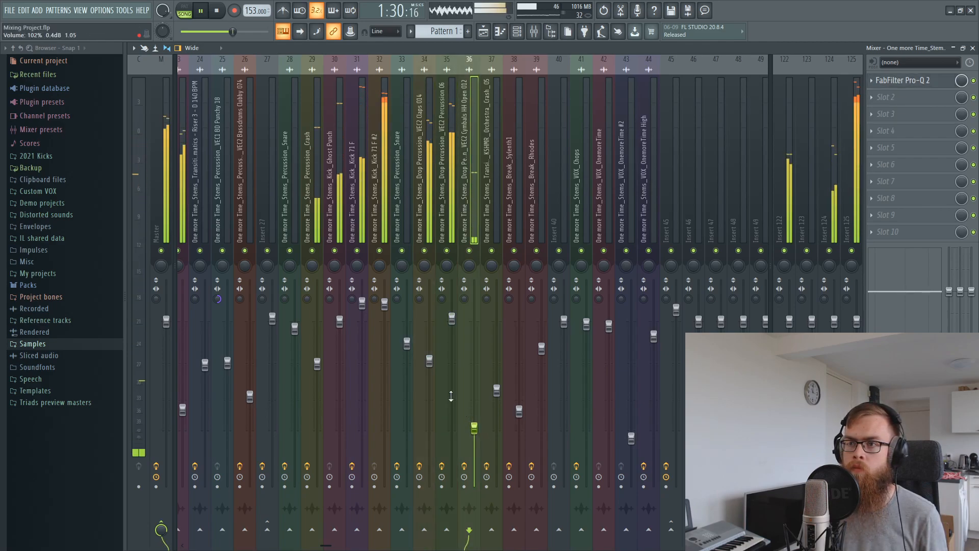
click(429, 359)
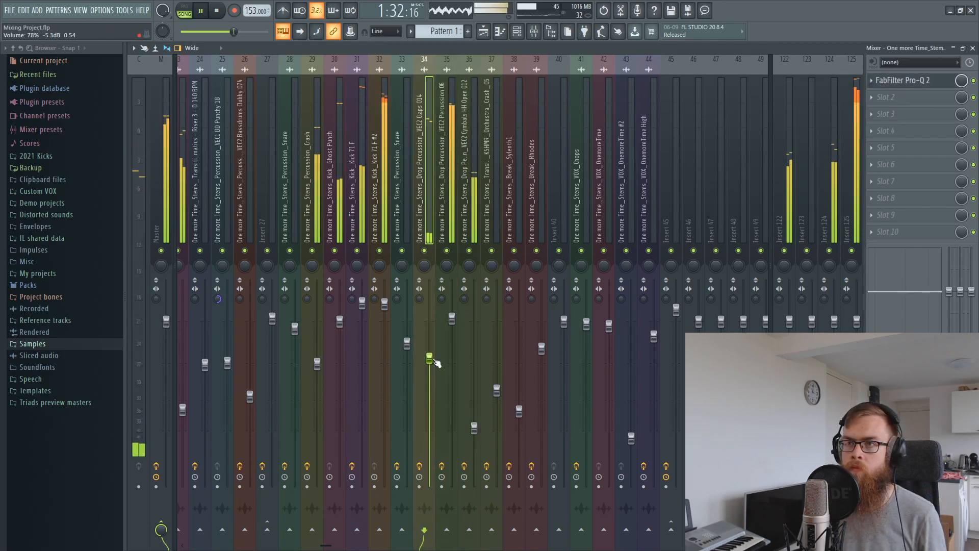